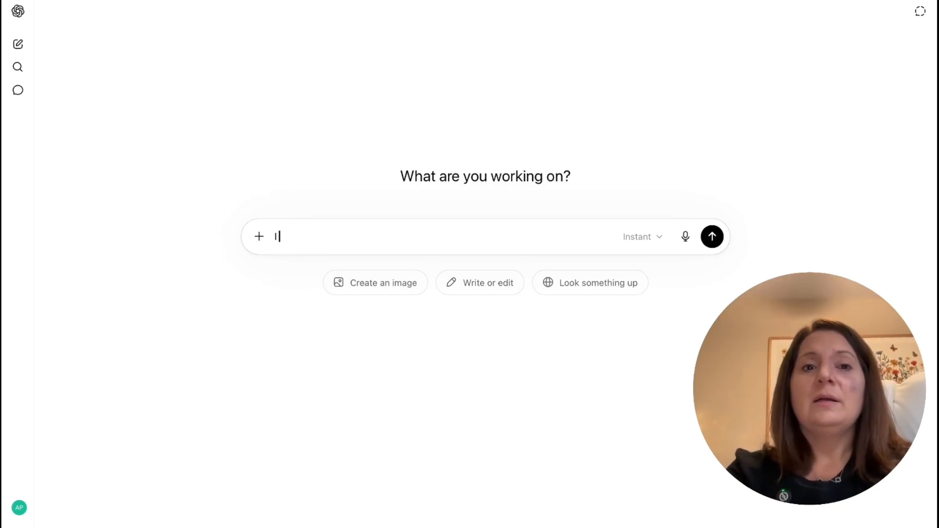
- Dictate and send a request for a consistent cute, kid-like cartoon frog character with blush cheeks, a cute smile and friendly demeanor for a YouTube channel
click(685, 238)
click(501, 265)
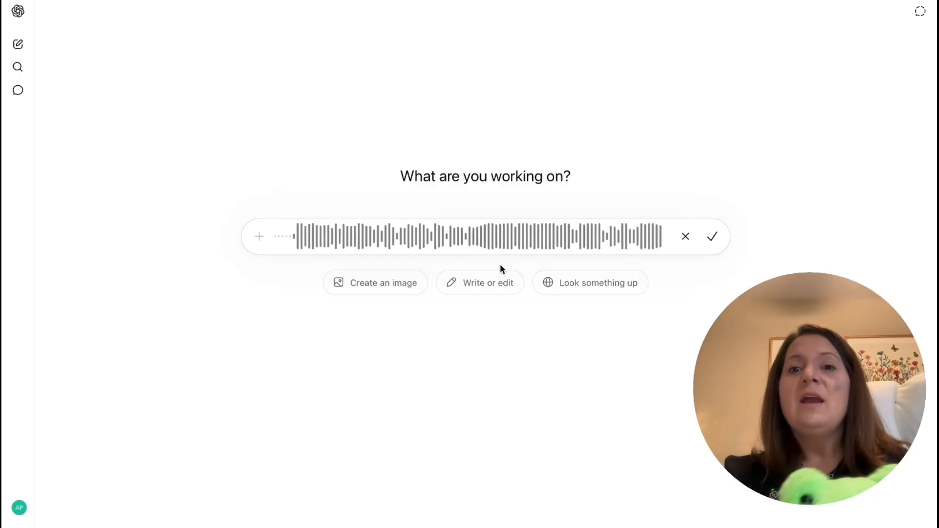
click(712, 236)
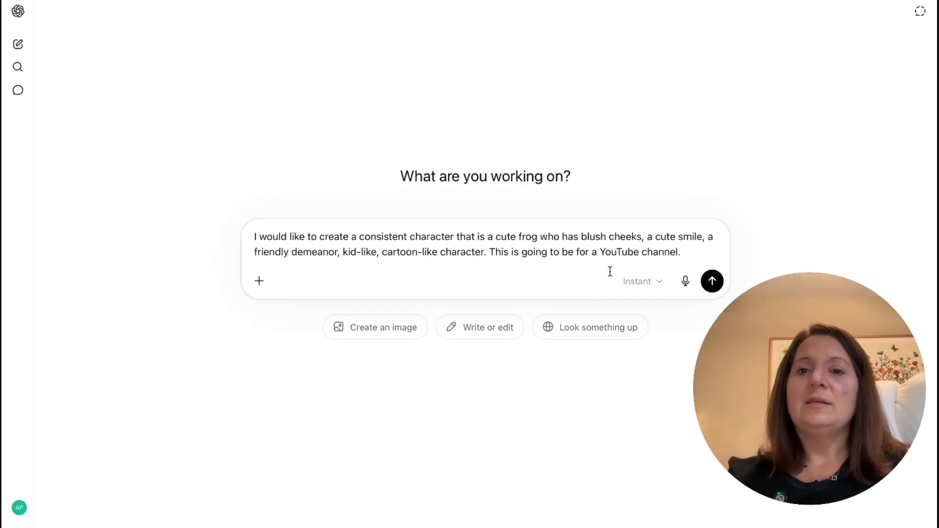
key(Return)
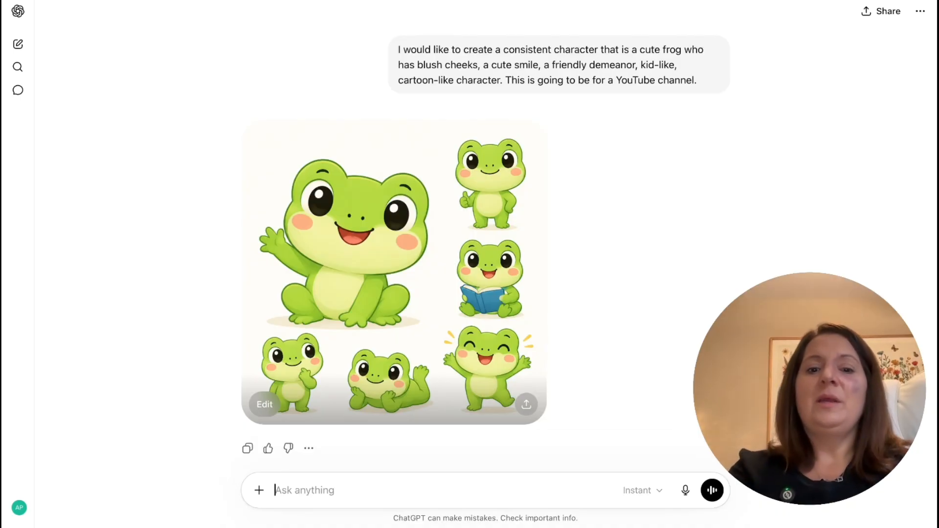
- Send the request "give the prompt for this character to use in my ai tool to create a consistent character"
text(give the prompt)
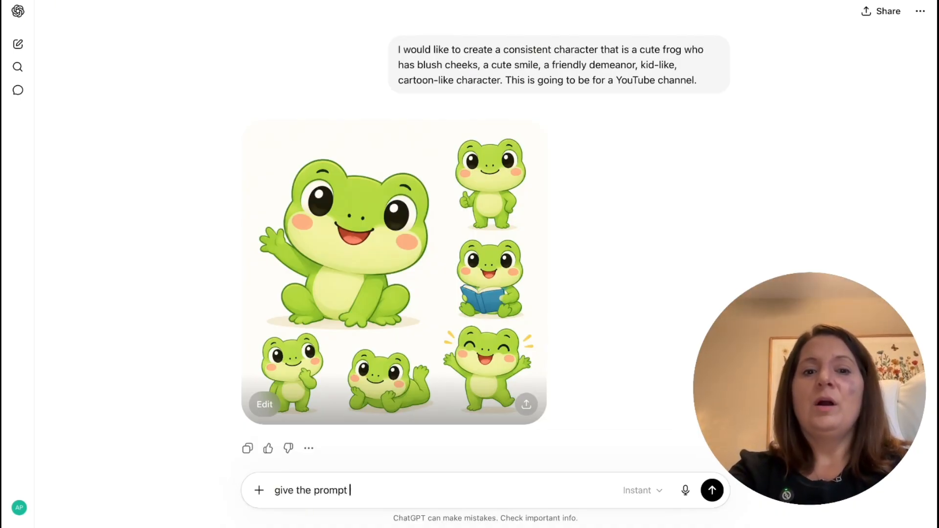
text( for this chard)
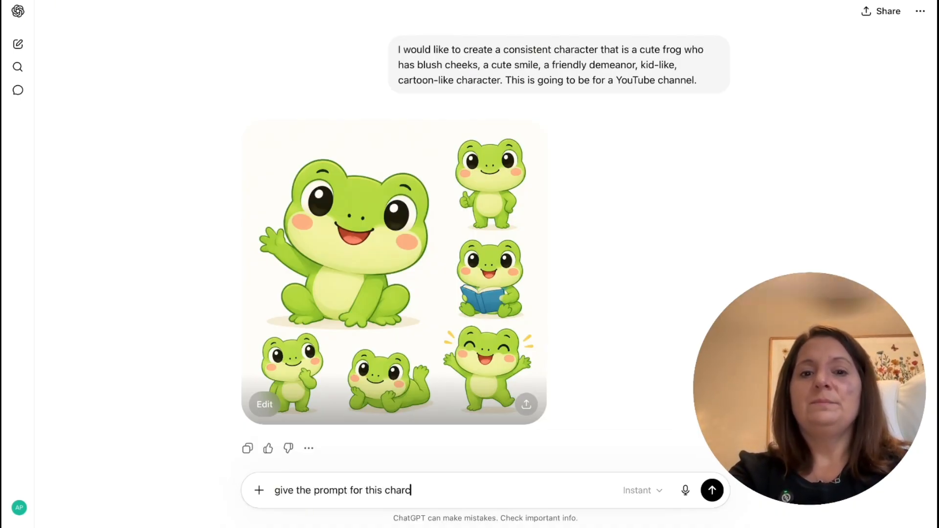
key(BackSpace)
text(acter to use in my ai tool to create)
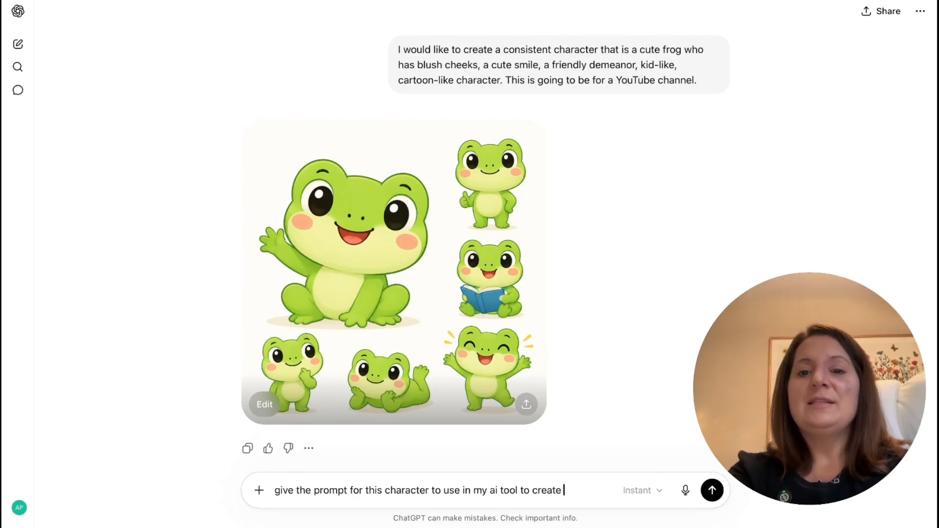
text(a consistent char)
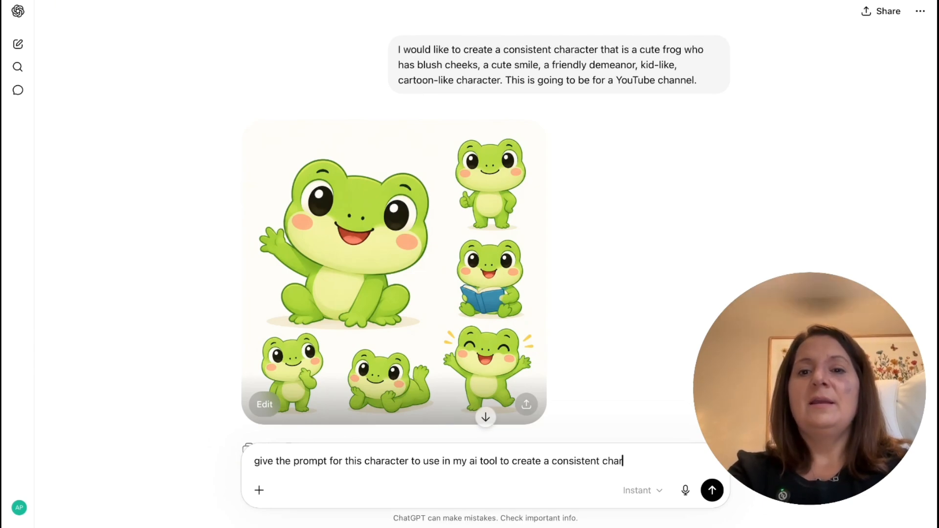
text(acter)
key(Return)
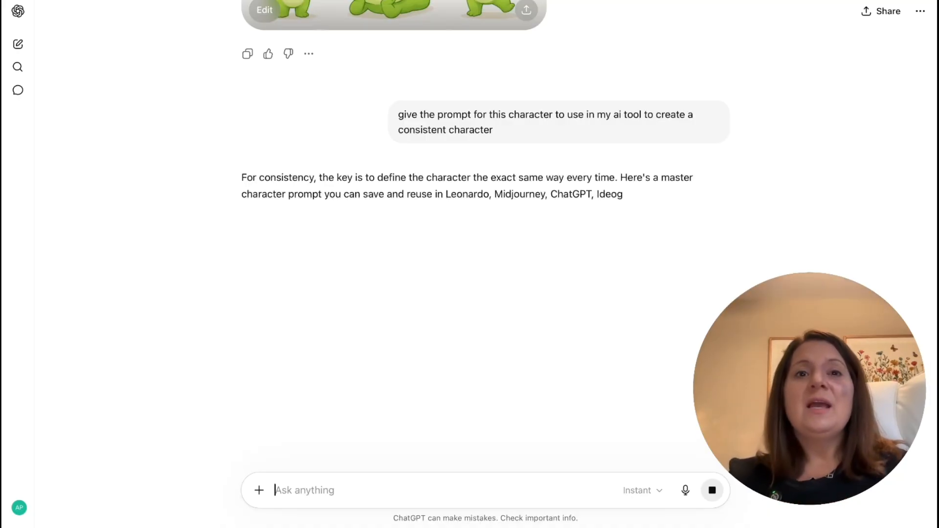
- Copy the full italic paragraph under Master Character Prompt, from "A cute cartoon frog mascot" to "centered composition."
scroll(547, 207, down, 3)
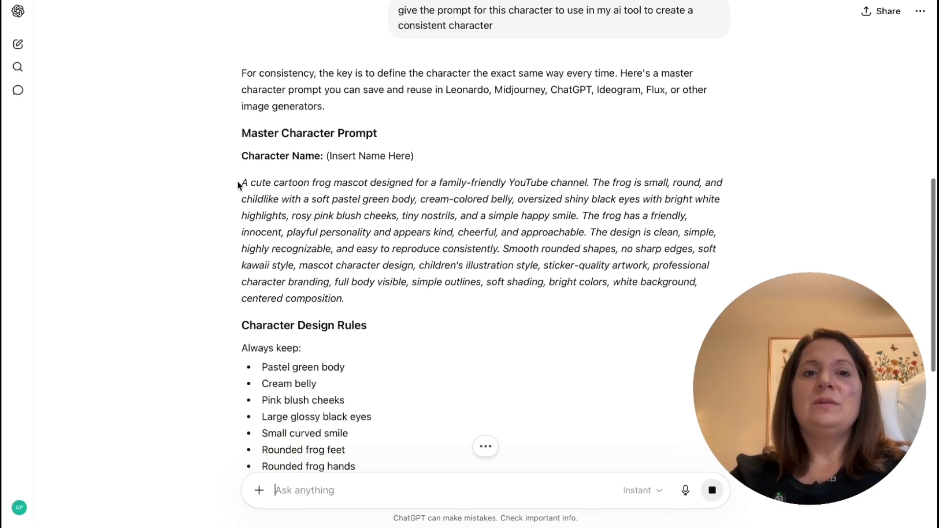
drag(241, 184, 349, 238)
click(352, 247)
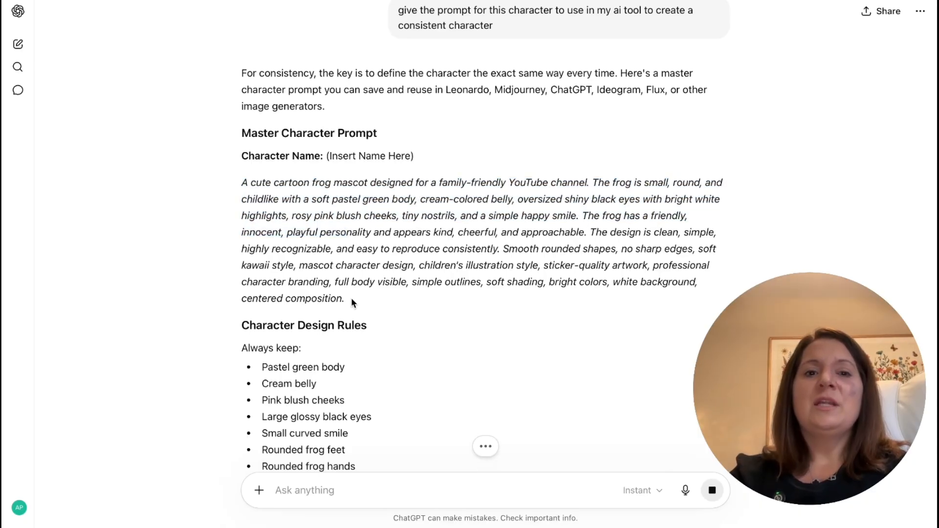
drag(352, 303, 231, 187)
right_click(267, 193)
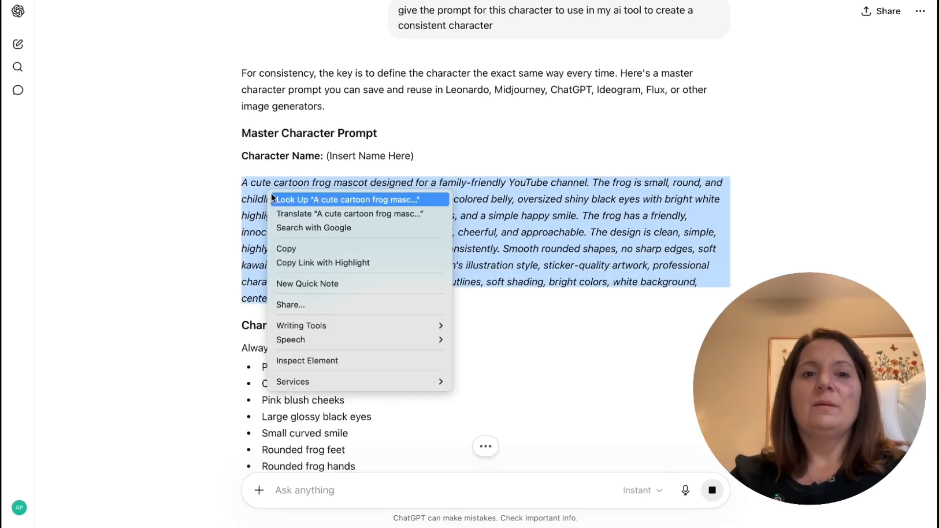
click(293, 249)
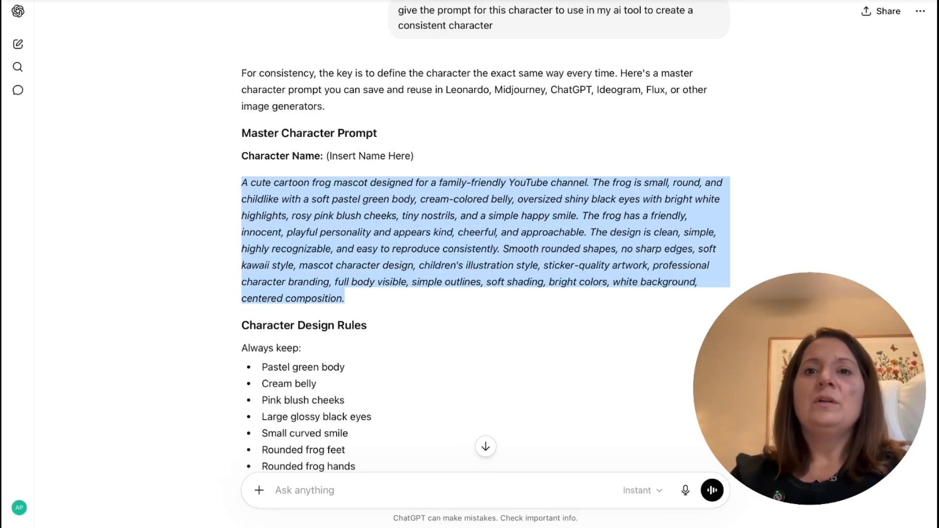
- Open OpenArt in a new browser tab and dismiss the OpenArt VFX announcement
key(super+t)
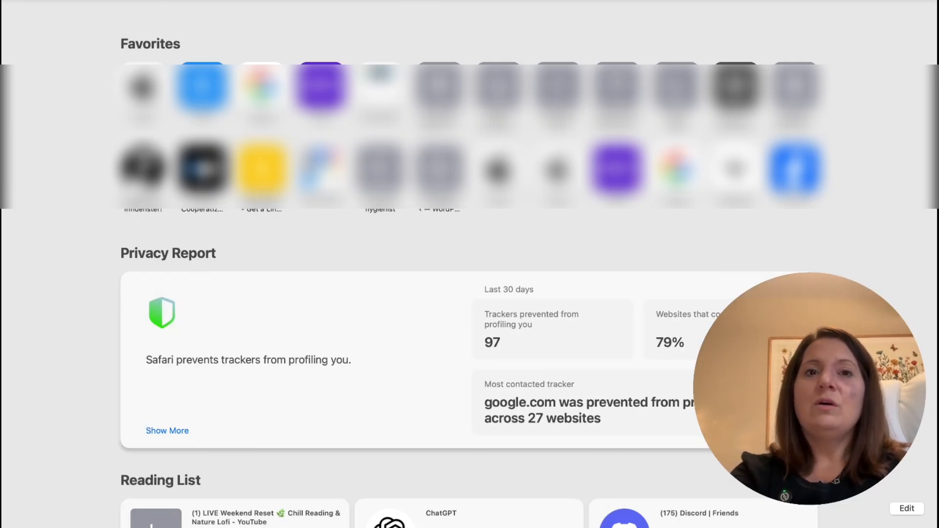
text(open)
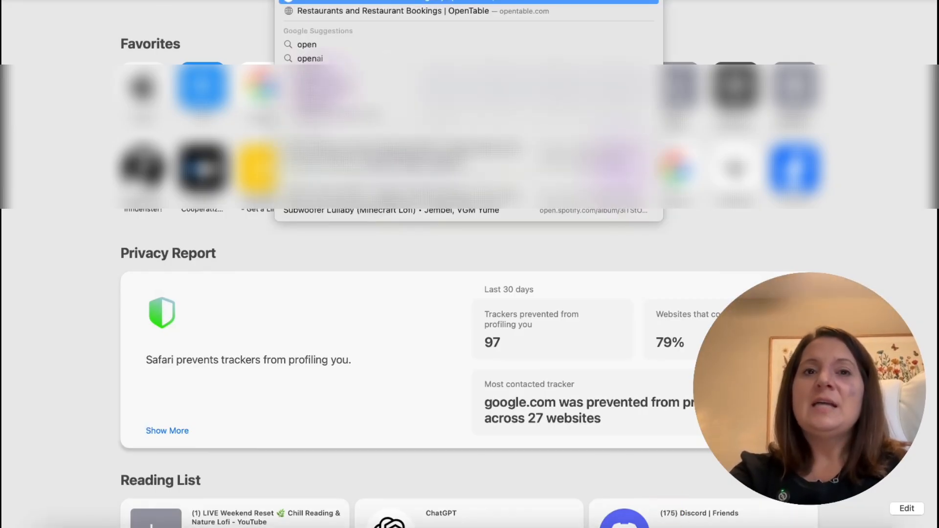
key(Return)
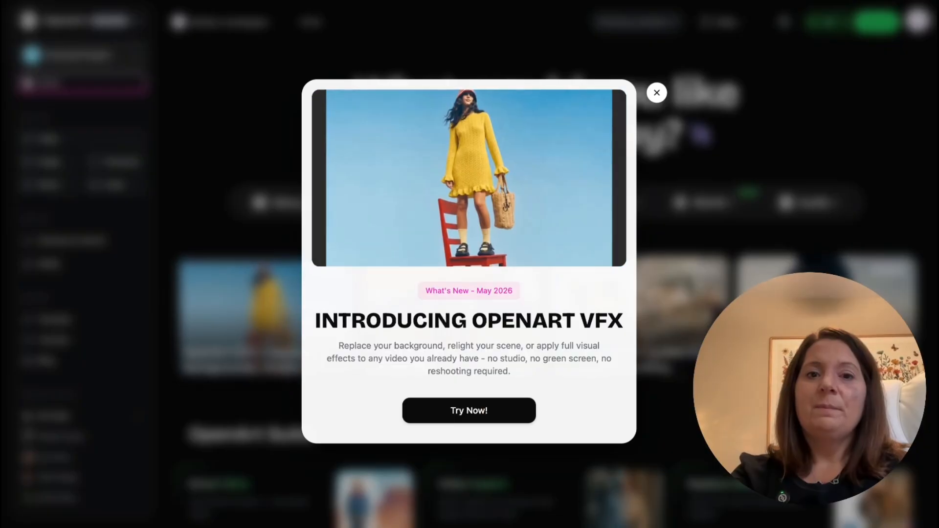
click(657, 93)
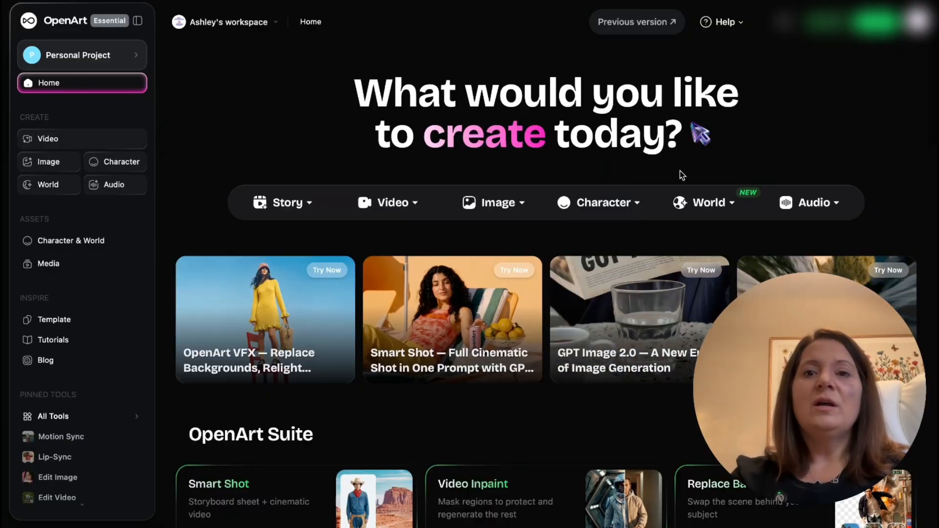
- Create a character from a description, paste the copied frog prompt, and generate four versions with Seedream 4 in the Photorealistic style
mouse_move(608, 213)
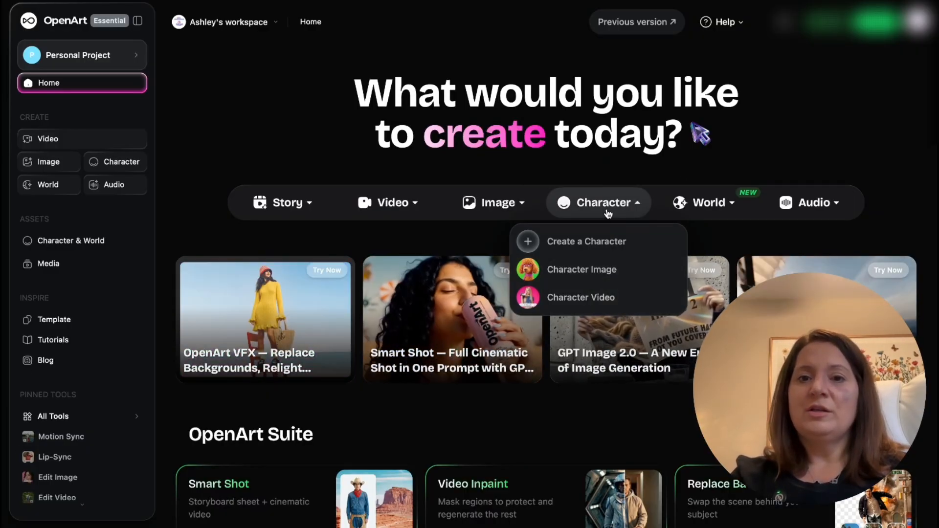
click(592, 243)
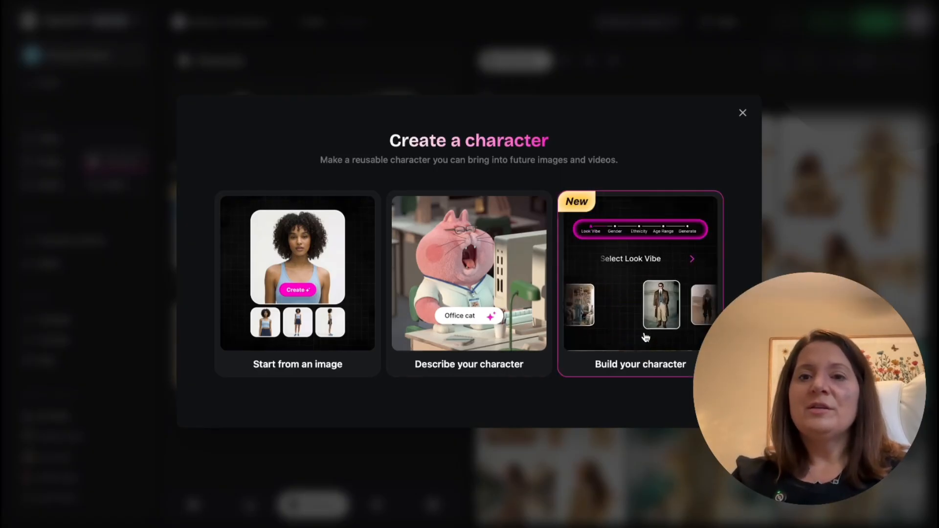
click(477, 336)
right_click(423, 216)
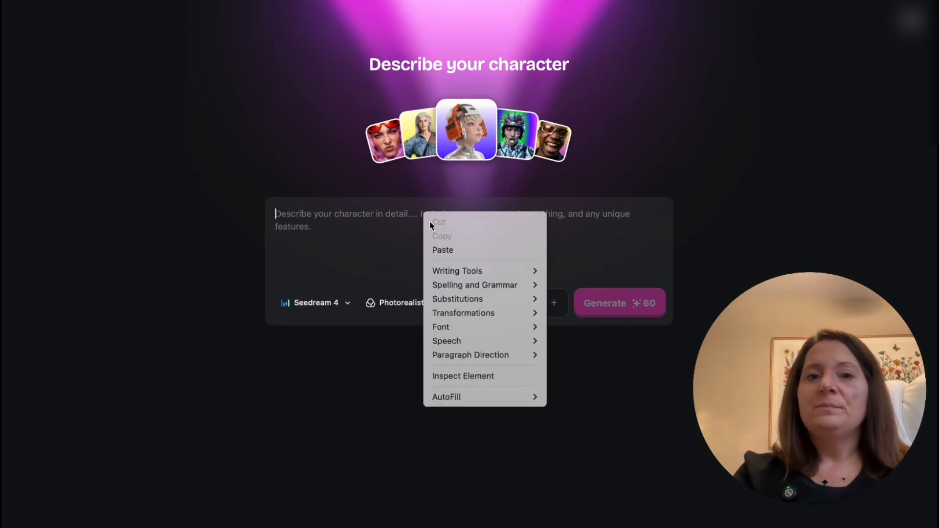
click(445, 249)
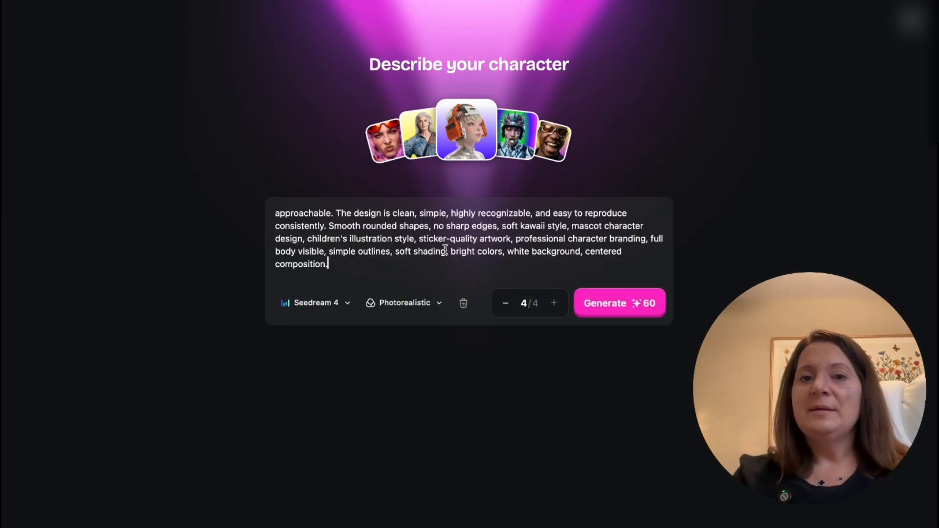
click(624, 295)
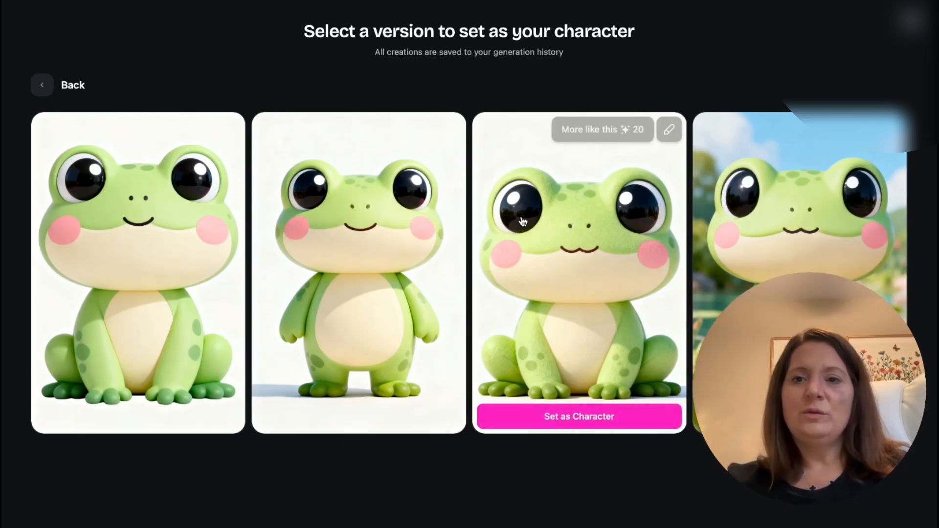
- Set the third frog version as the character, name it froggy, create it, and close the finished-character screen
click(601, 419)
click(632, 190)
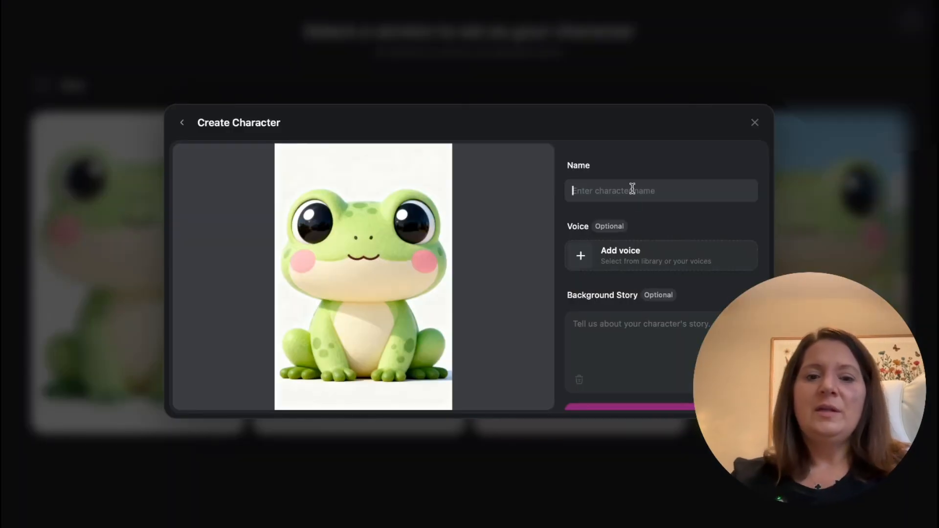
text(froggy)
scroll(582, 234, down, 1)
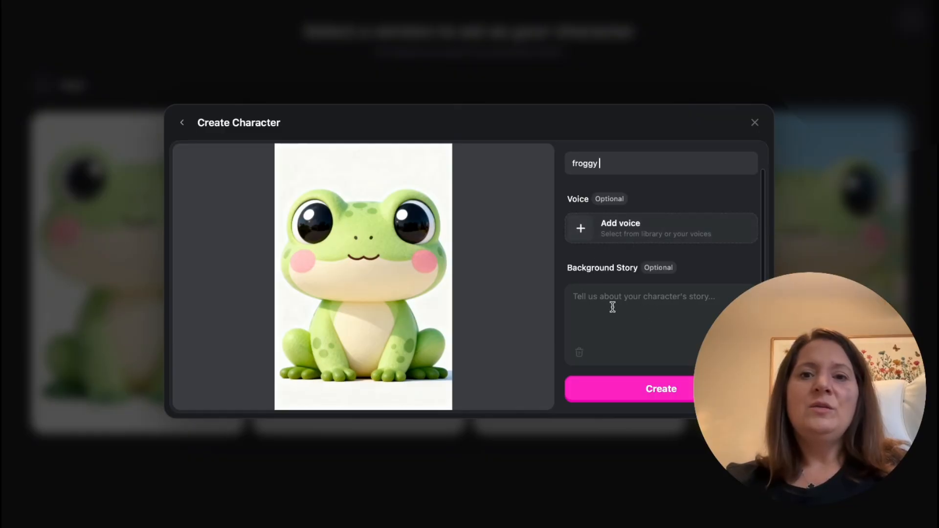
click(647, 399)
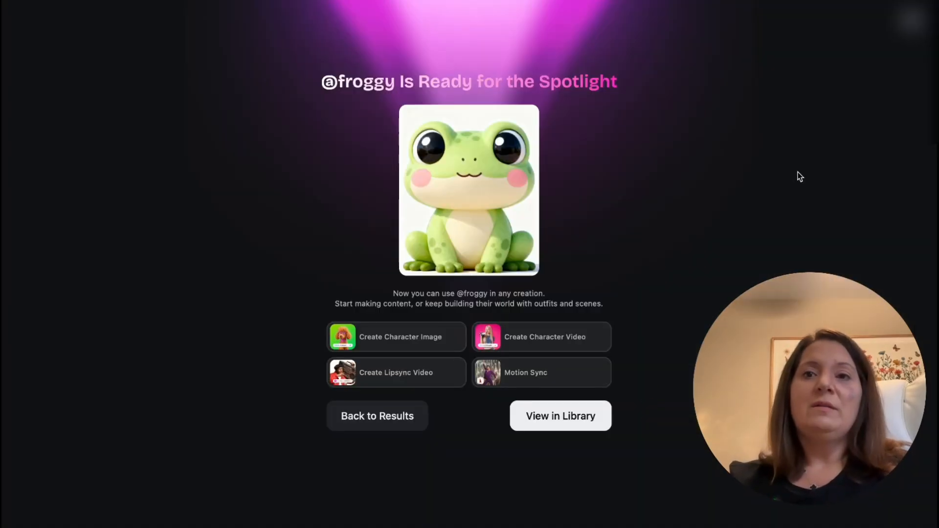
click(913, 21)
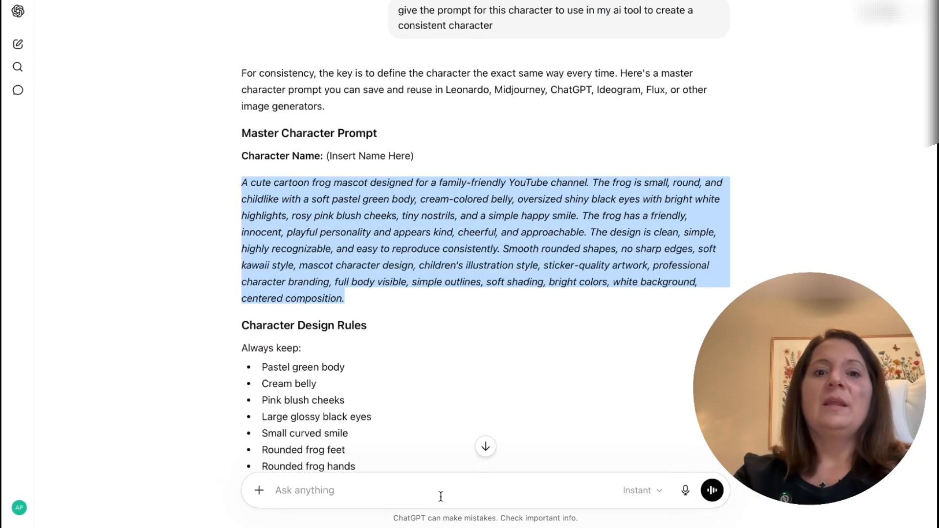
- Switch to the ChatGPT frog conversation and begin a message: "I want to create a kids video for YouTube teaching kids their ABC's"
click(433, 498)
text(I)
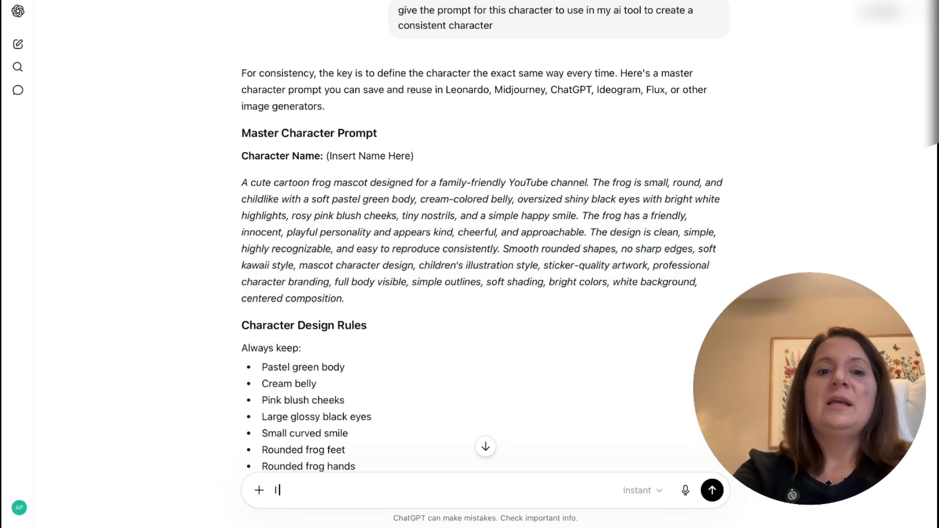
text(cre)
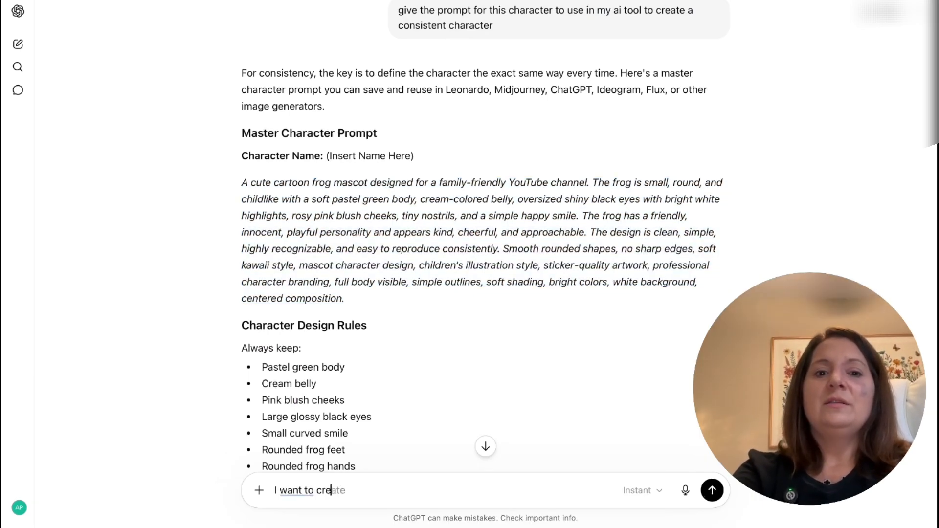
text(ate a kid)
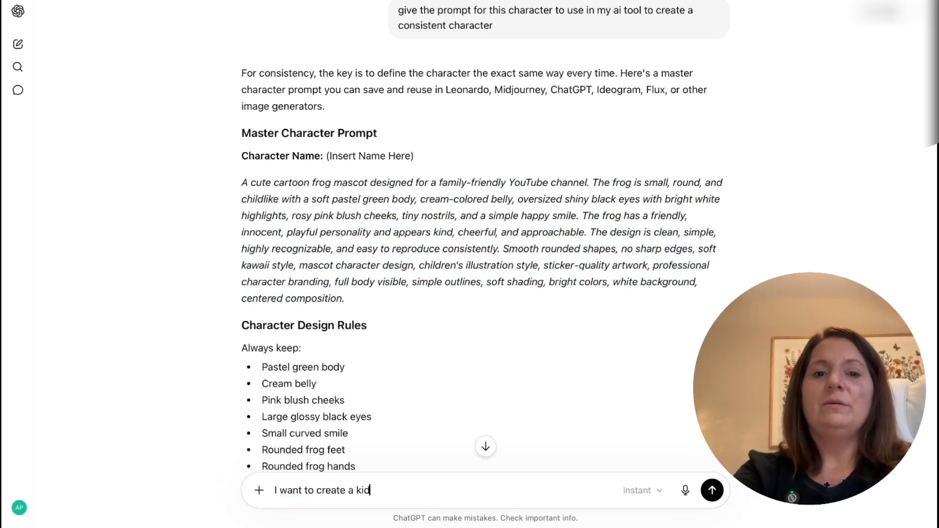
text(s video for yo)
key(BackSpace)
key(BackSpace)
text(fo)
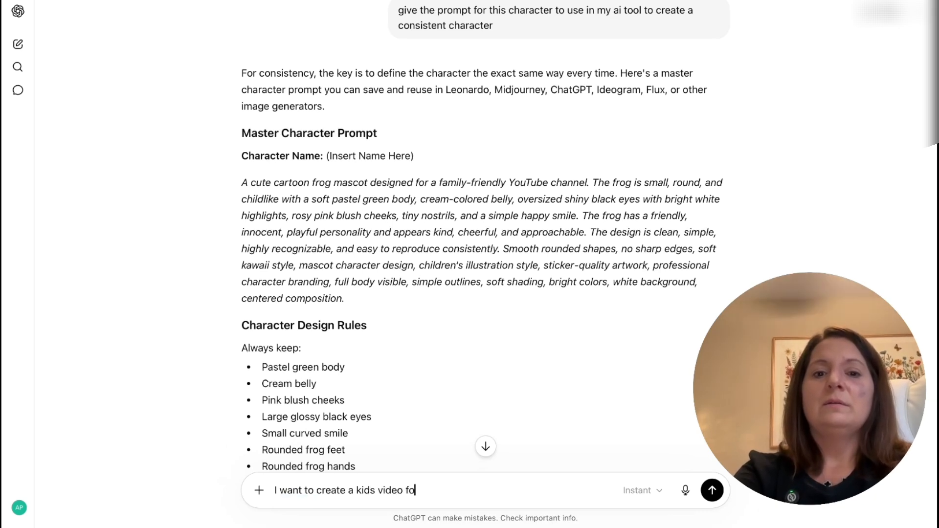
text(r youtube e)
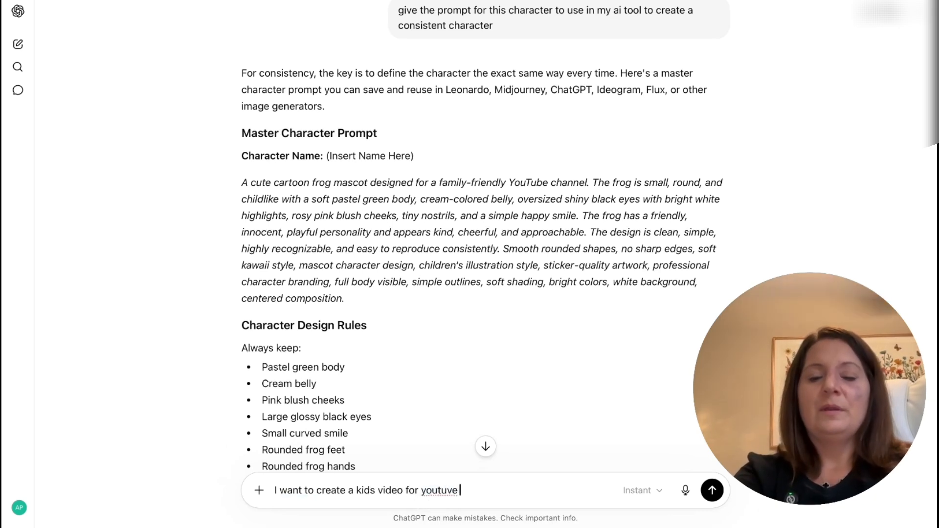
key(BackSpace)
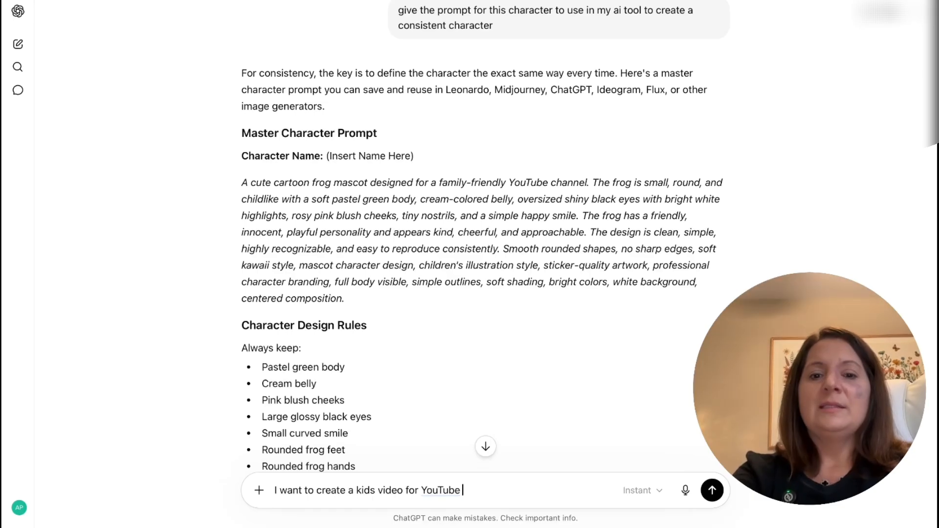
text(teaching )
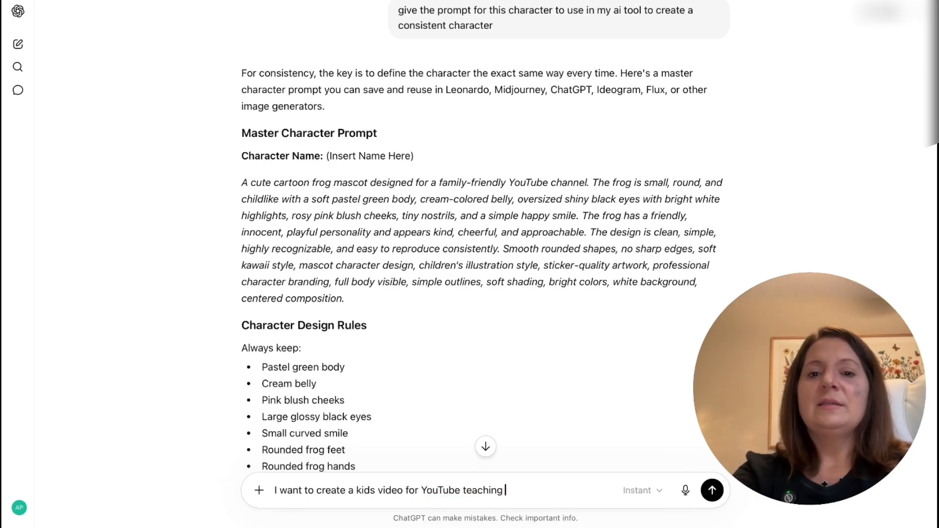
text(kids their )
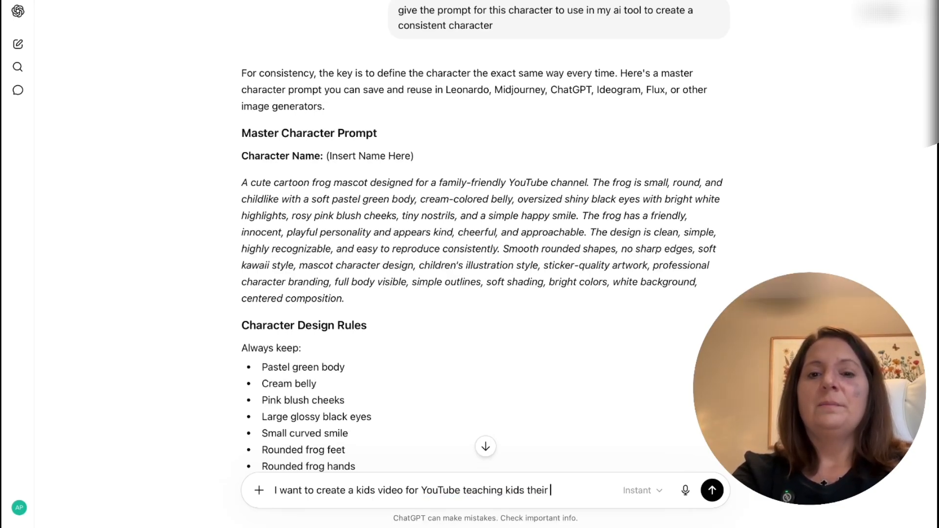
text(ABC's)
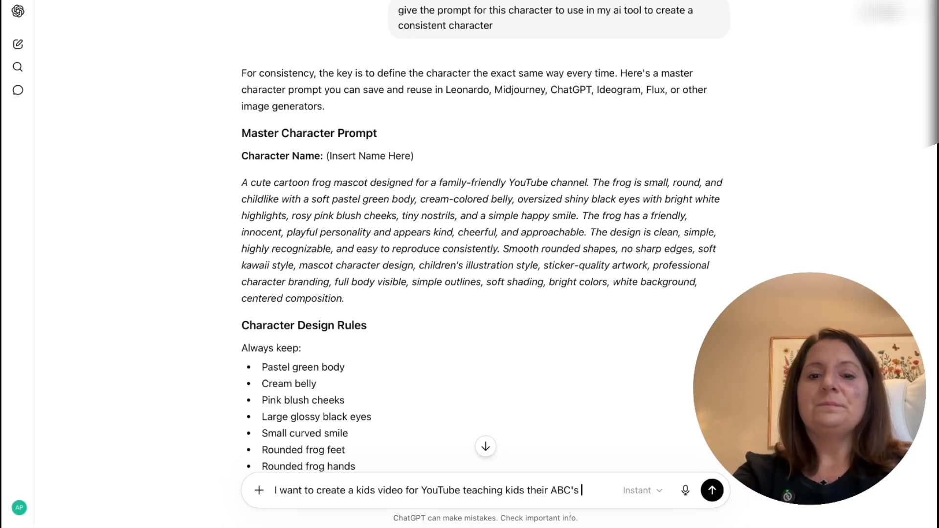
text( my chara)
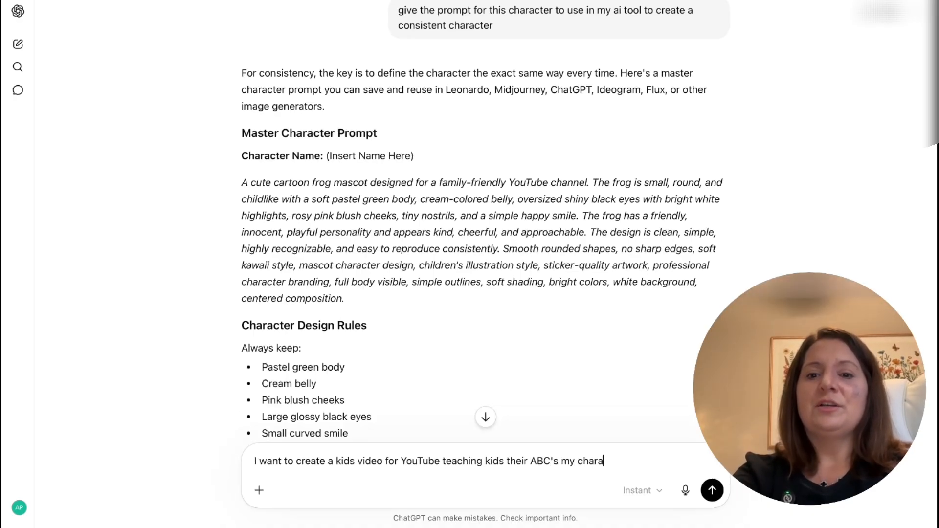
text(cter is the)
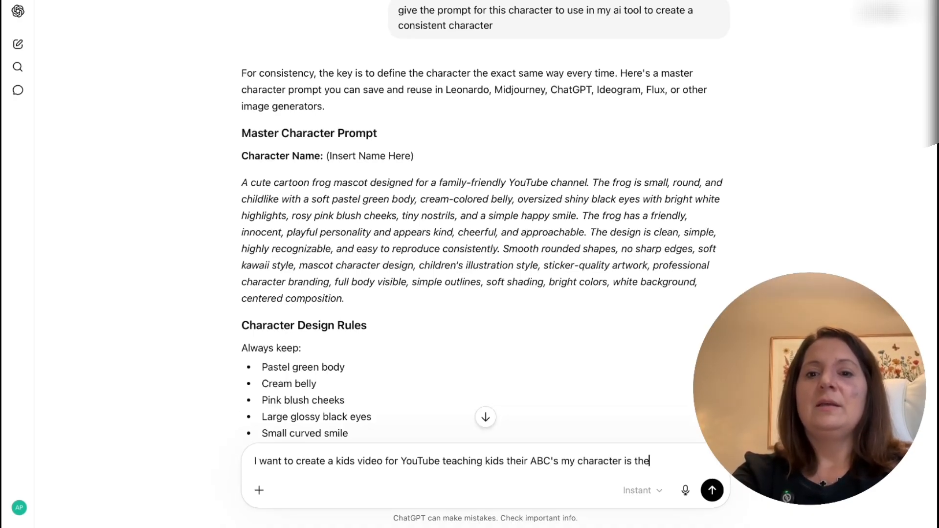
text( front)
- Continue the message with "my character is the frog and should be in the image,"
key(BackSpace)
key(BackSpace)
key(BackSpace)
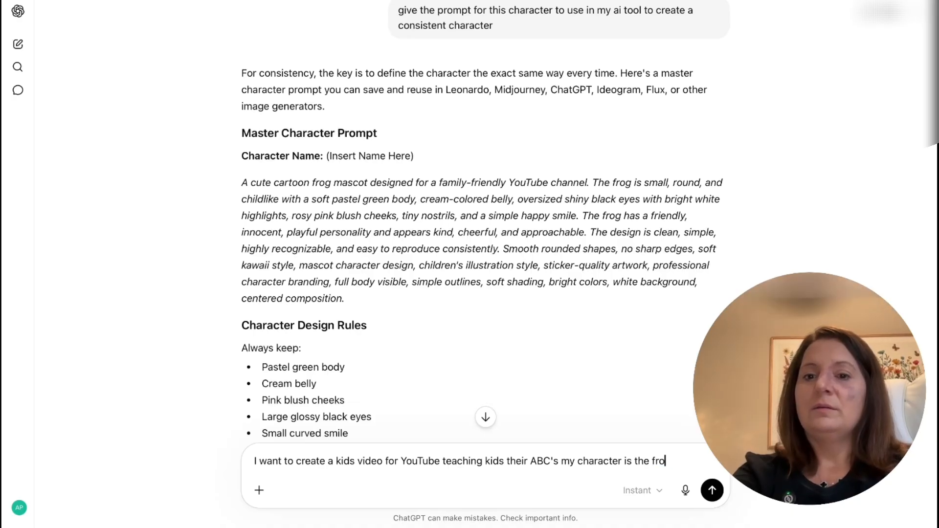
text(g and should be in the)
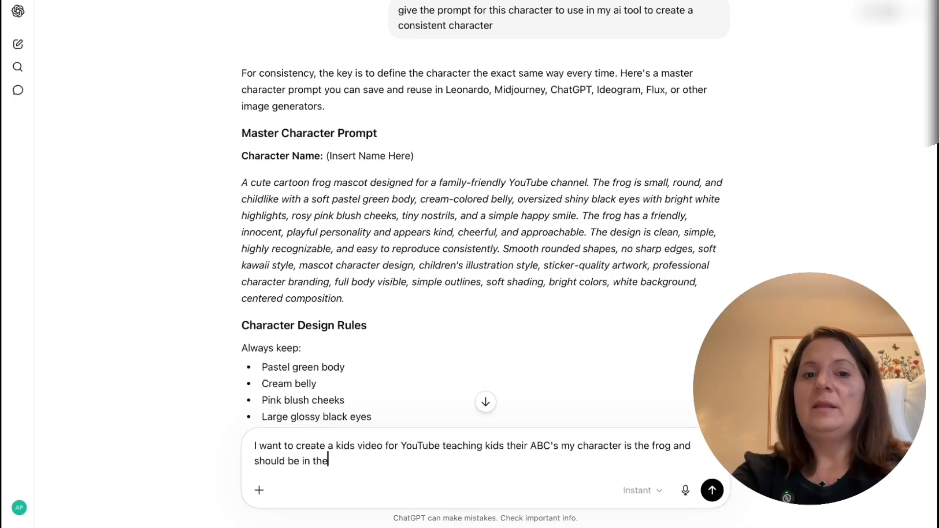
text( image, I would)
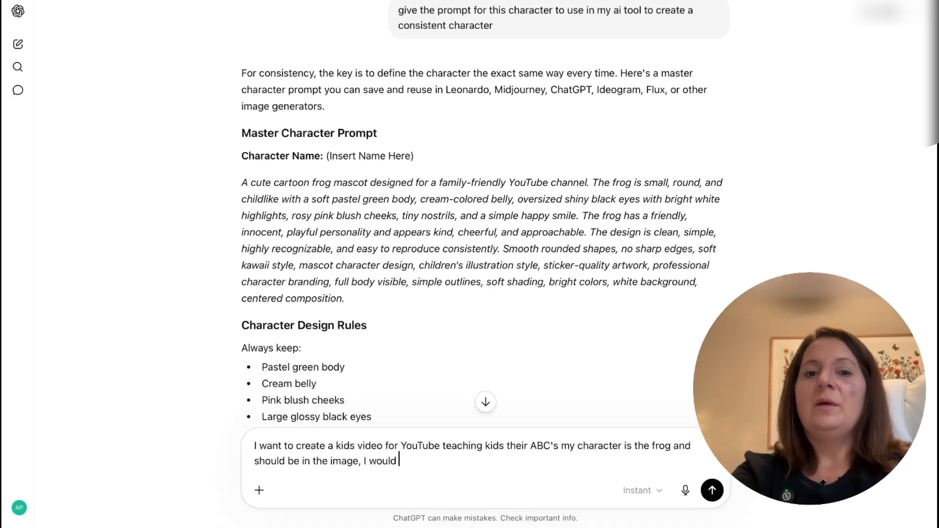
text( like it to be a fu)
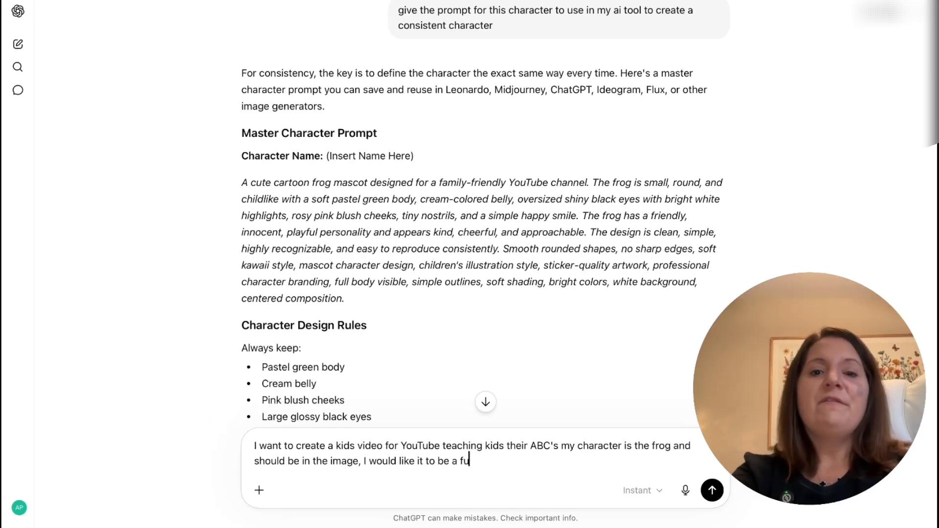
text(n classroom f)
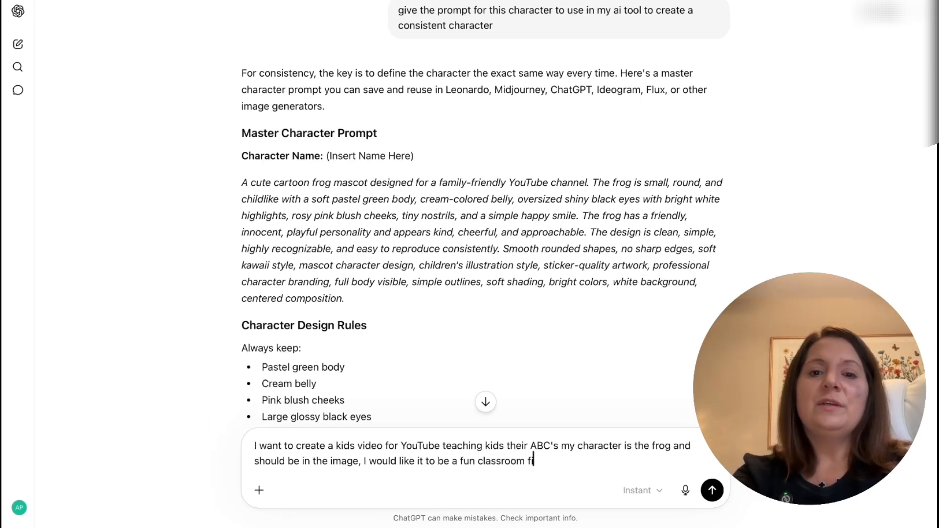
text(ill, but)
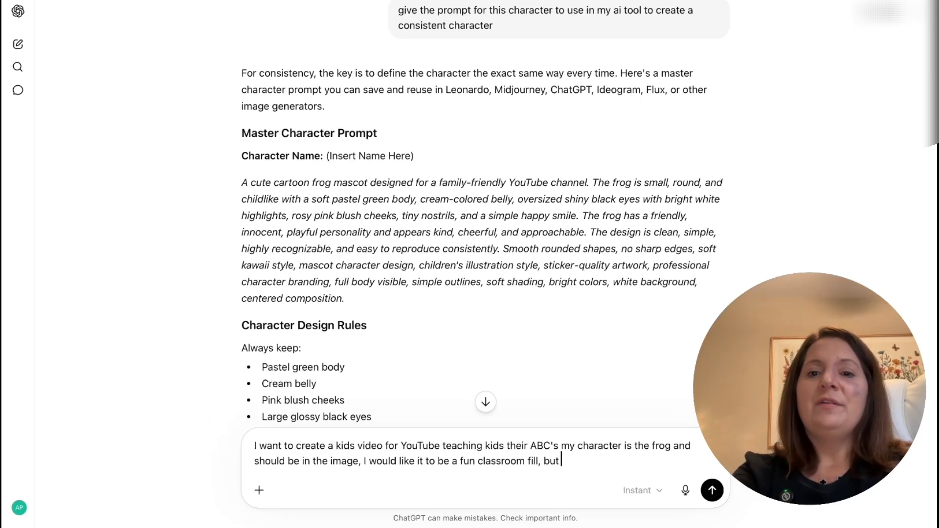
text( very kid d)
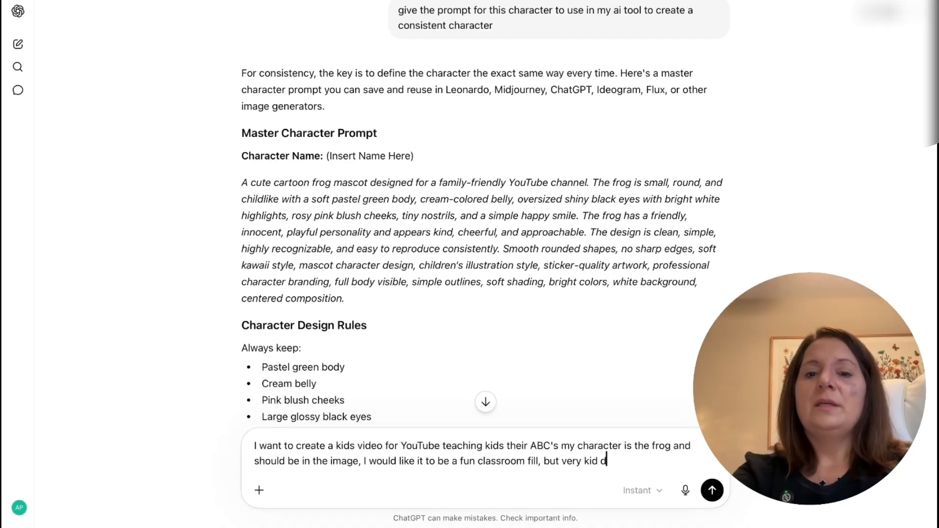
text(dd)
- Add "I would like it to be a fun classroom feel, but very kid daycare feel" to the message, correcting any misspelling
key(BackSpace)
key(BackSpace)
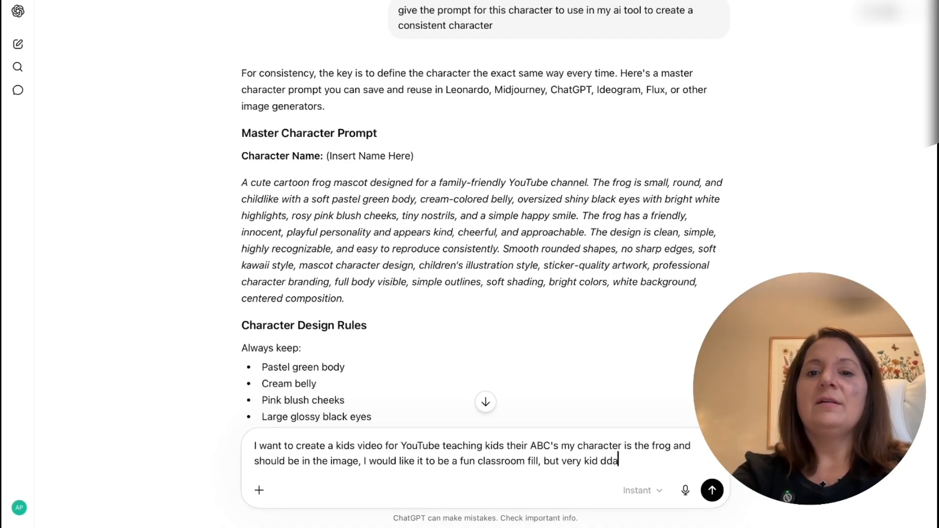
text(ays)
key(BackSpace)
text(care )
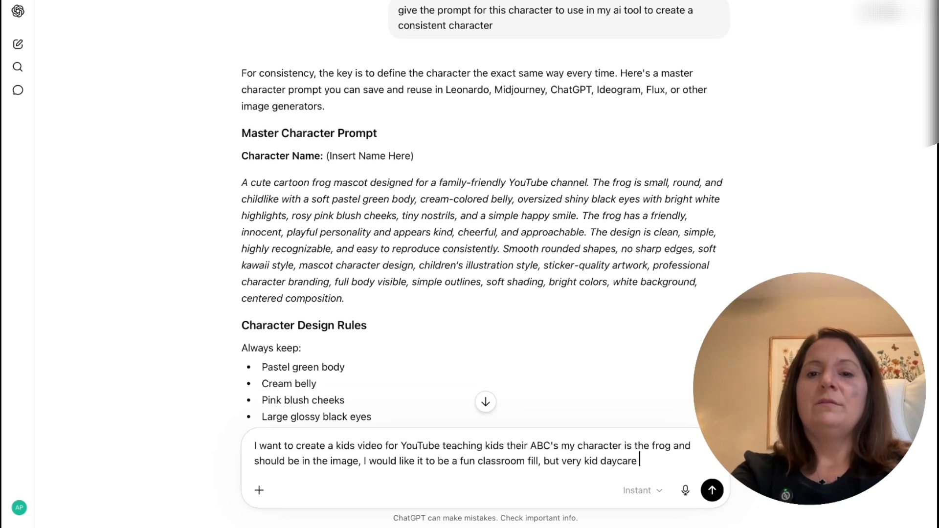
text(feel)
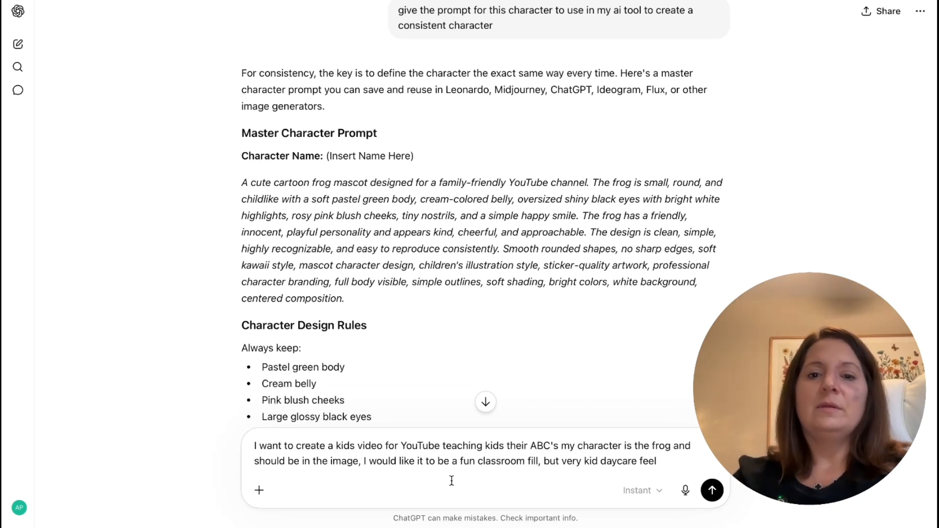
click(533, 461)
text(ee)
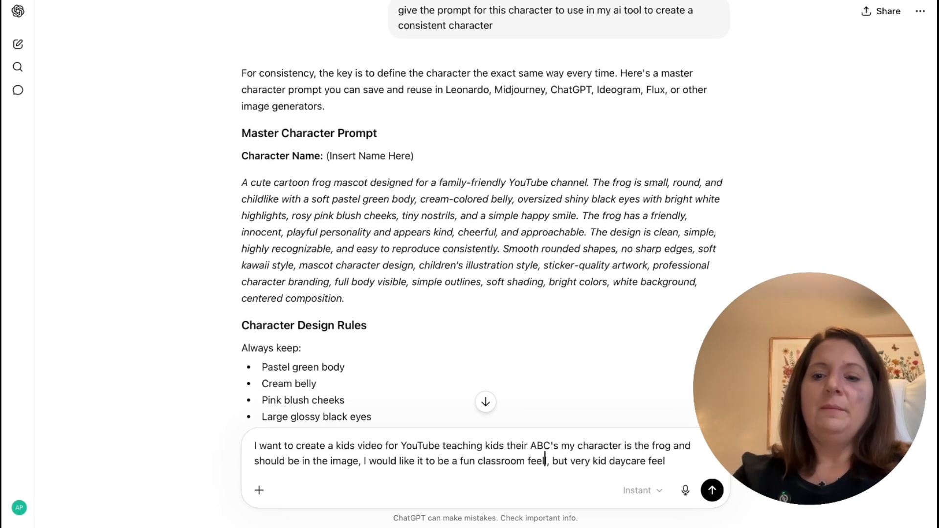
key(BackSpace)
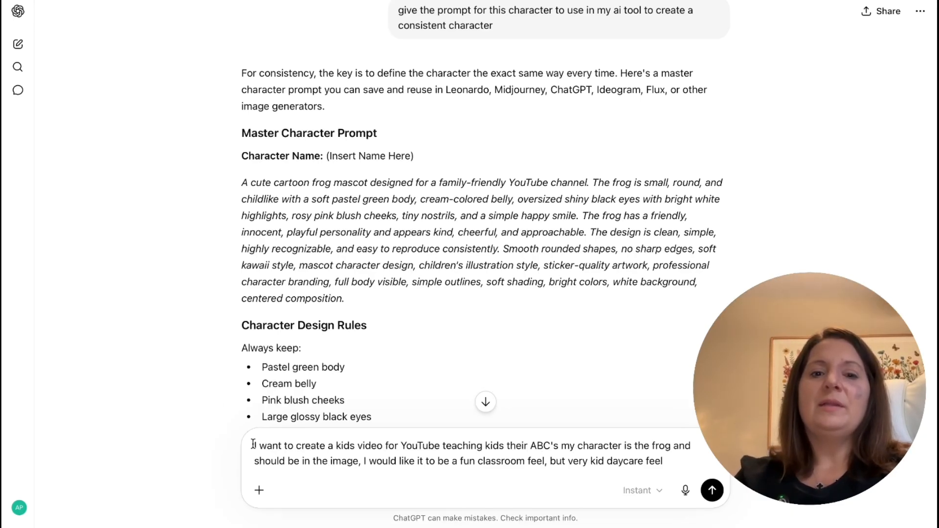
- Insert "Give me the prompt," at the very beginning of the message
text(I wo)
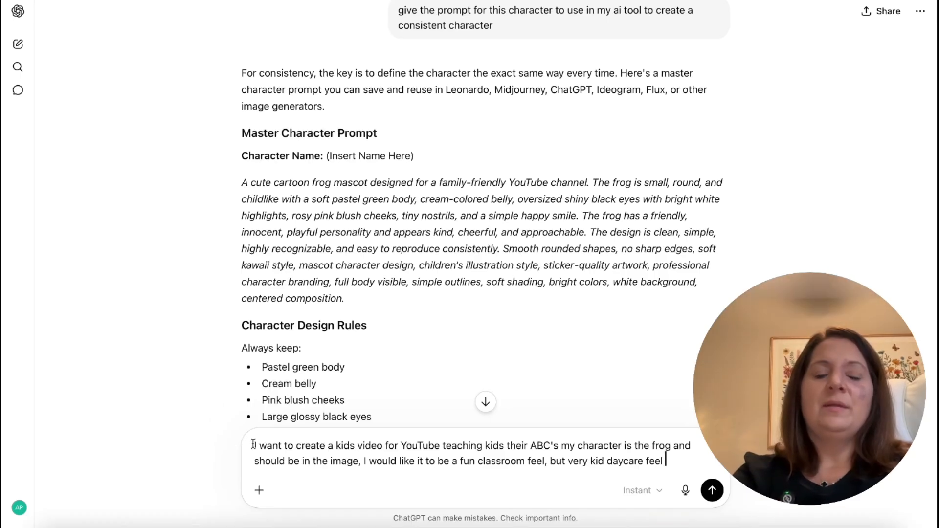
text(G)
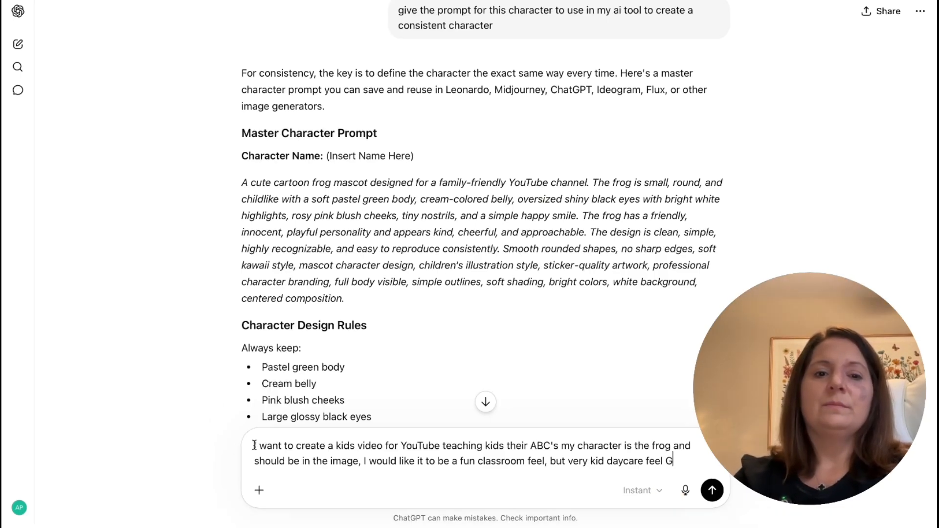
click(255, 446)
text(Give me the pr)
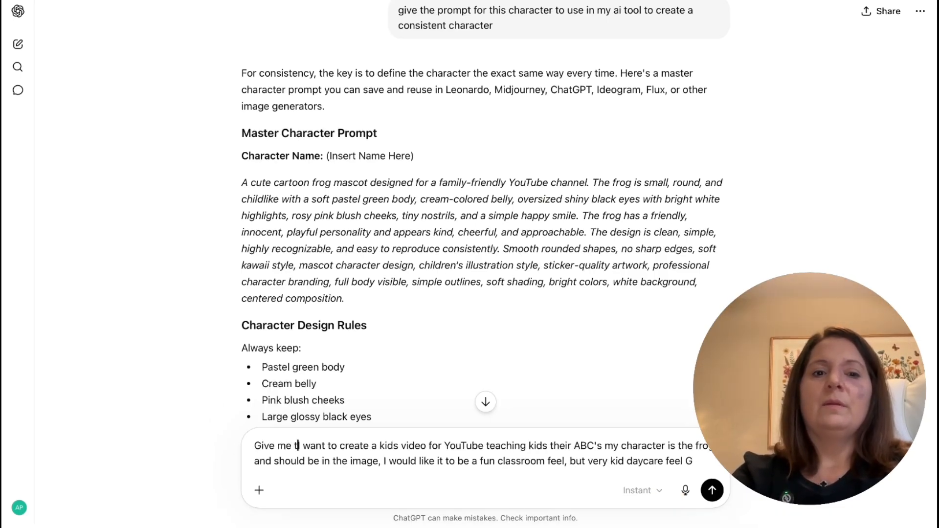
text(ompt,)
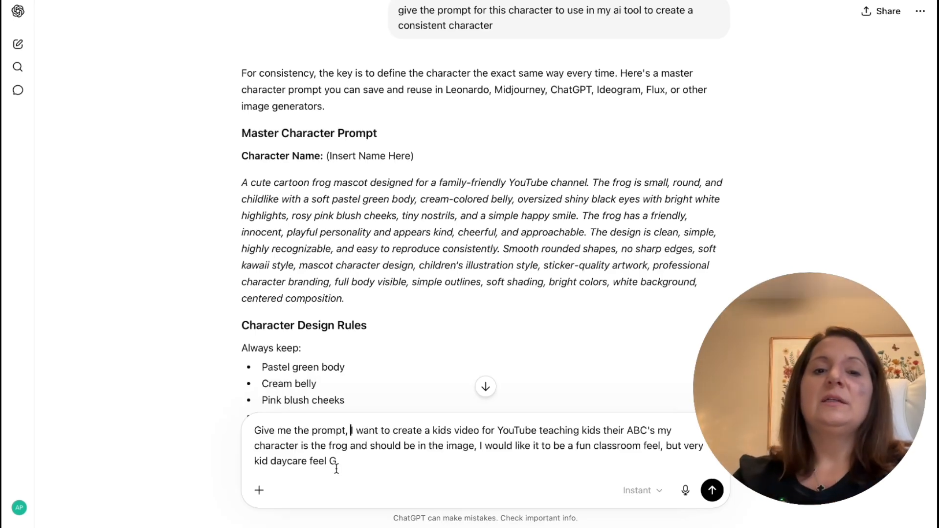
- Replace the stray G ending the message with ", make sure to include cute alphabet signs and images and bright colors"
key(BackSpace)
text(, make sure to )
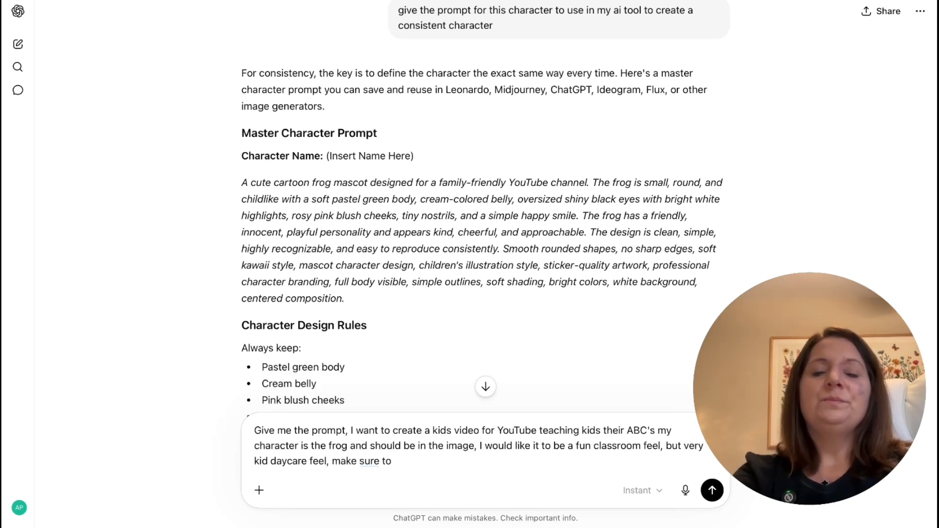
text(include cute a)
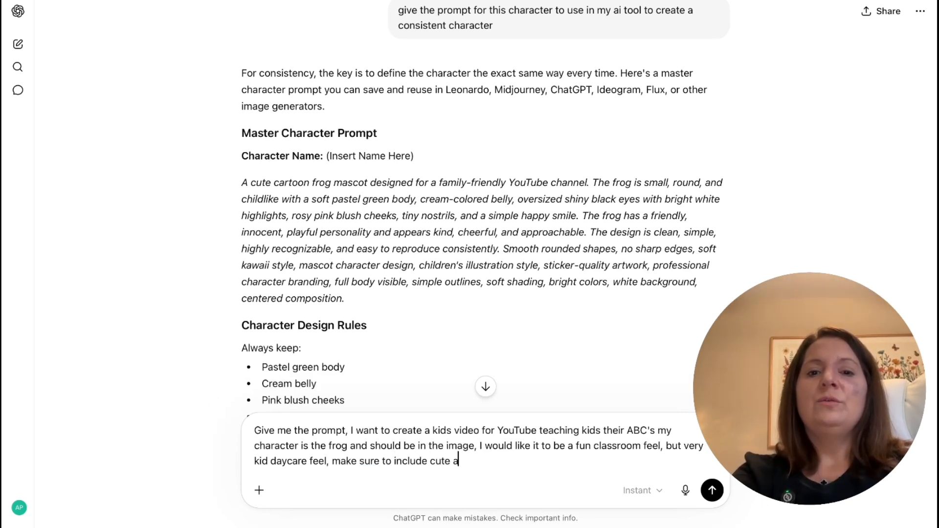
text(lp)
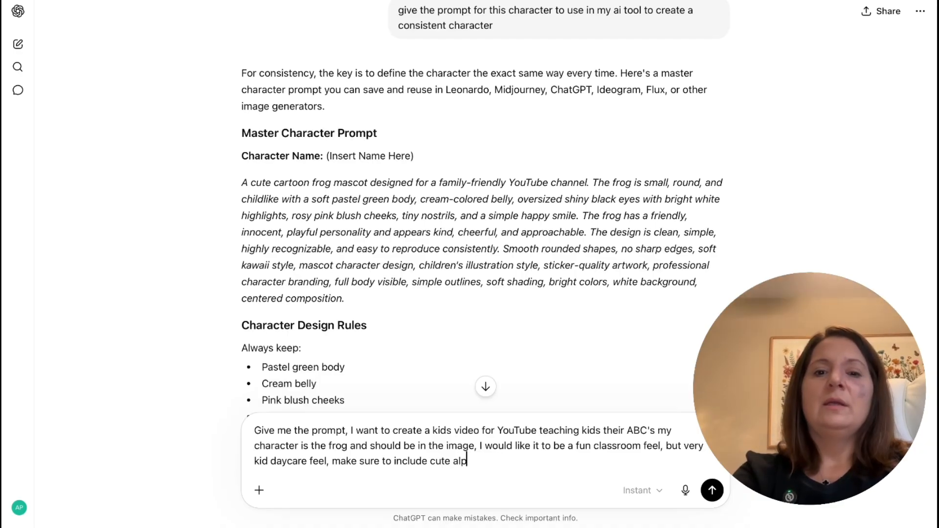
text(habet sign)
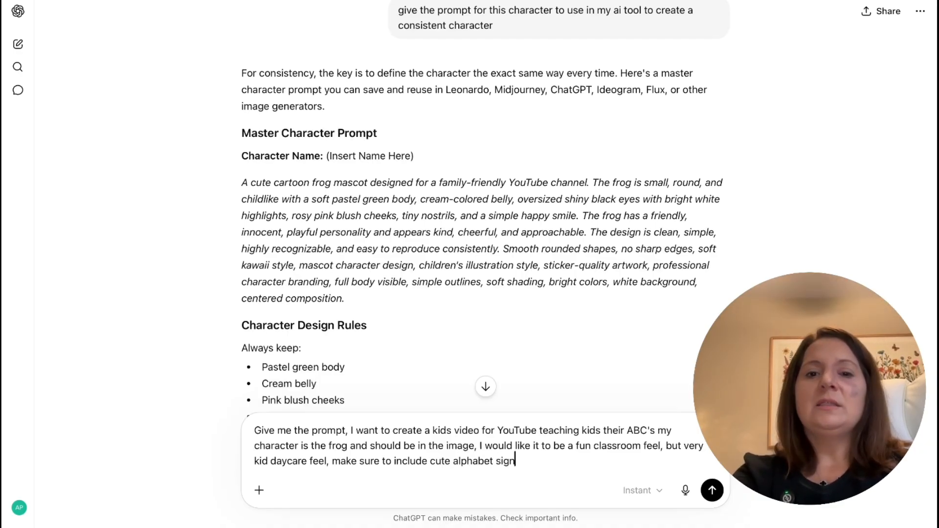
text(s and images)
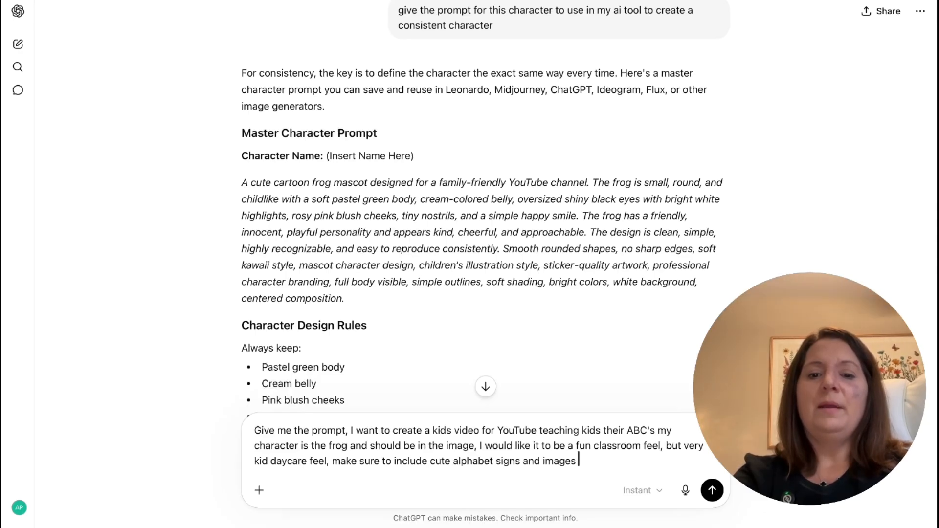
text( and bright colors)
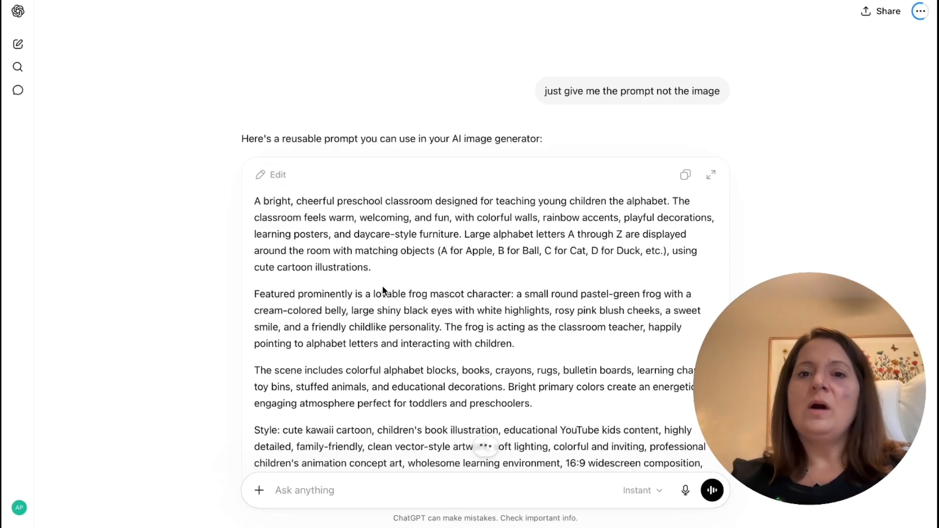
- Copy the reusable preschool classroom prompt from the reply and return to OpenArt's Character page
click(686, 175)
scroll(678, 147, up, 4)
scroll(678, 146, down, 4)
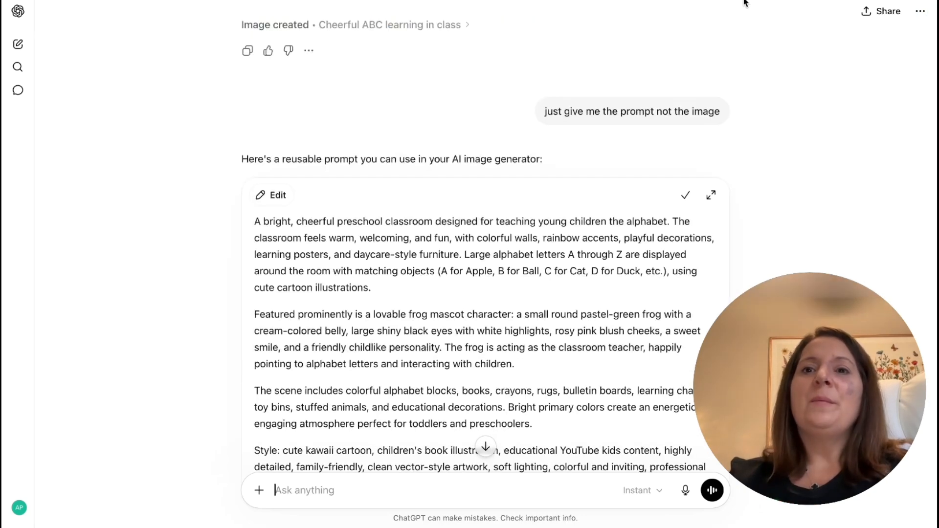
scroll(612, 149, up, 2)
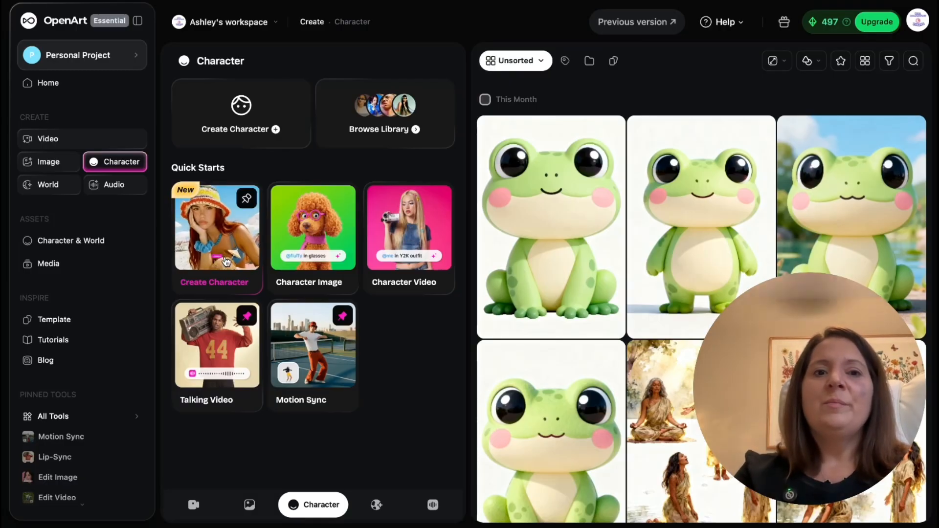
click(316, 225)
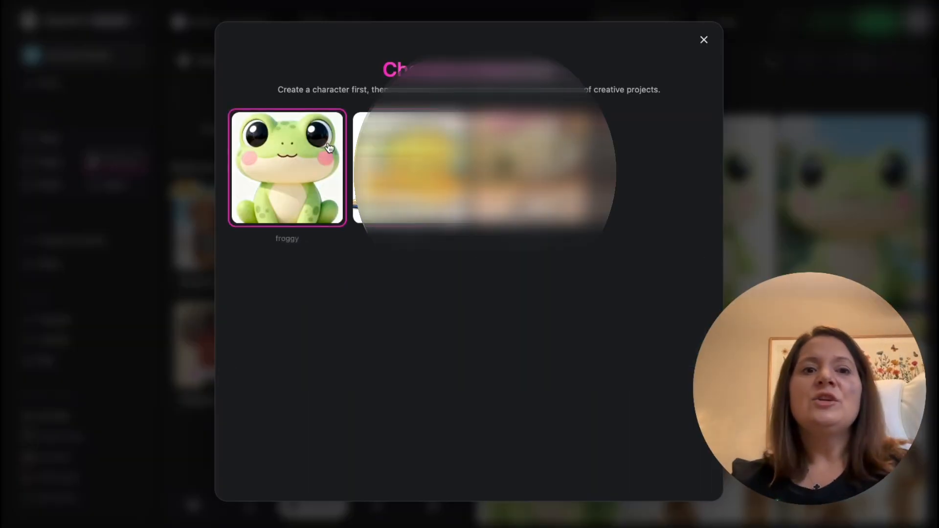
click(303, 157)
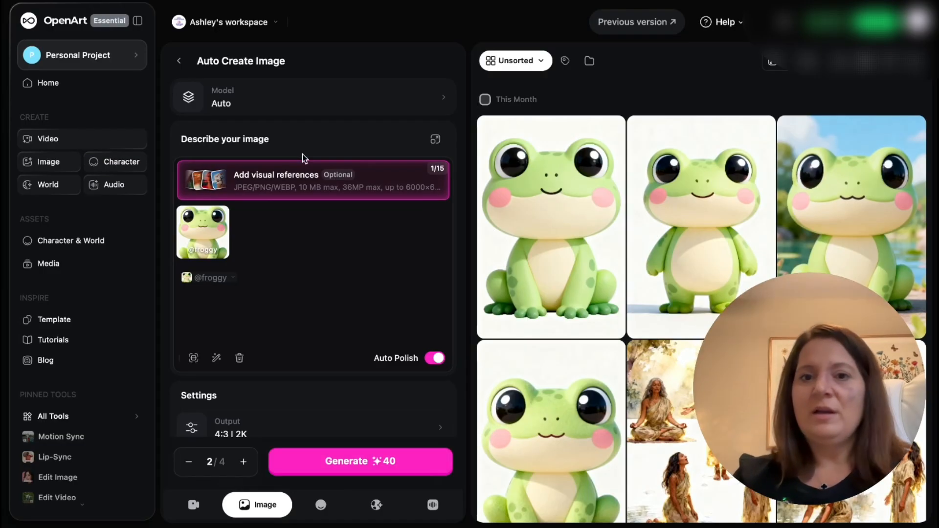
click(260, 275)
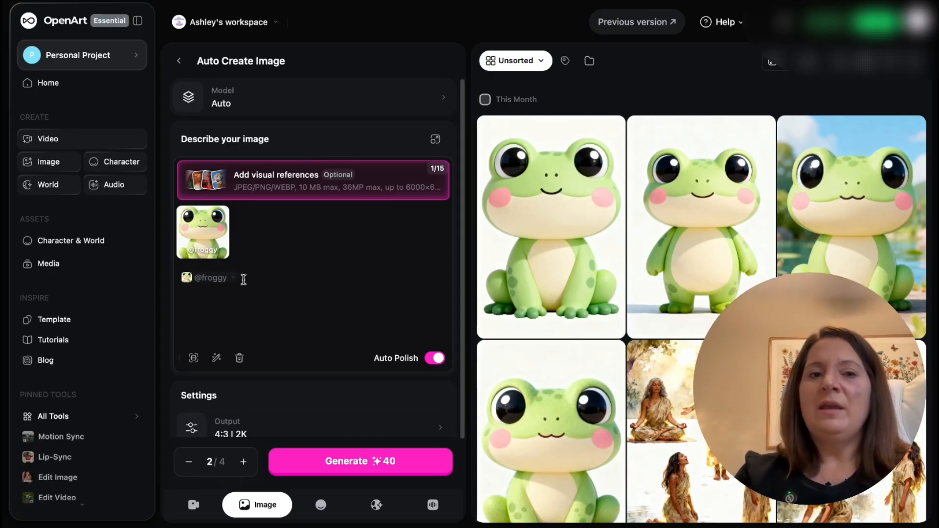
right_click(243, 278)
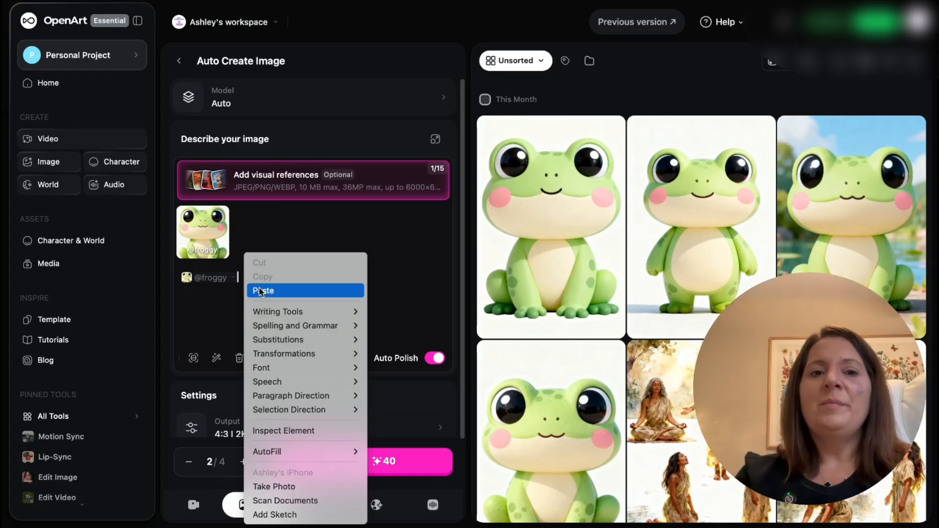
click(261, 291)
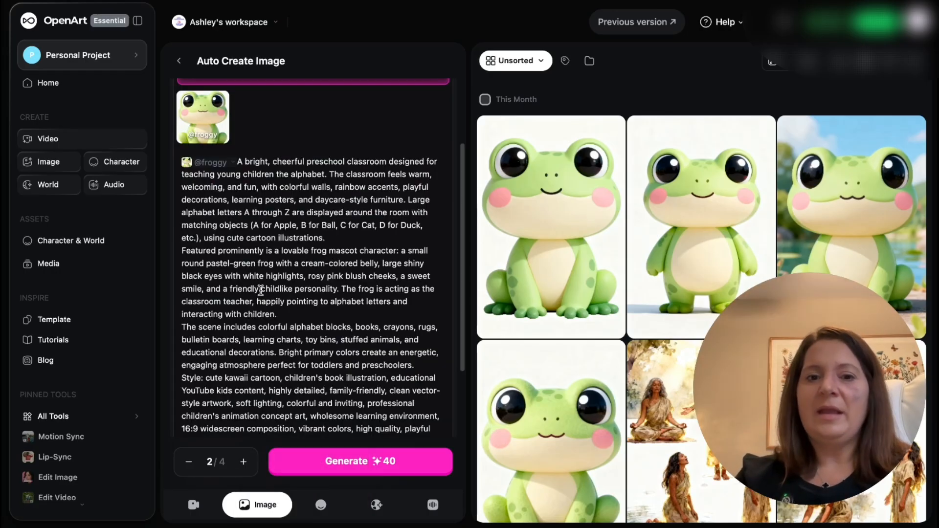
scroll(275, 251, up, 3)
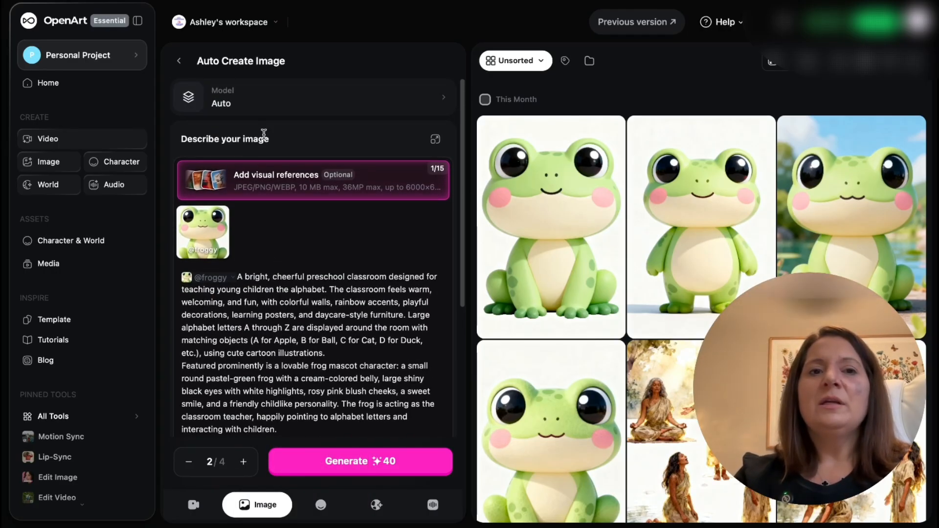
- Set the image output's aspect ratio to 16:9 and check the generation mode settings
scroll(288, 222, down, 5)
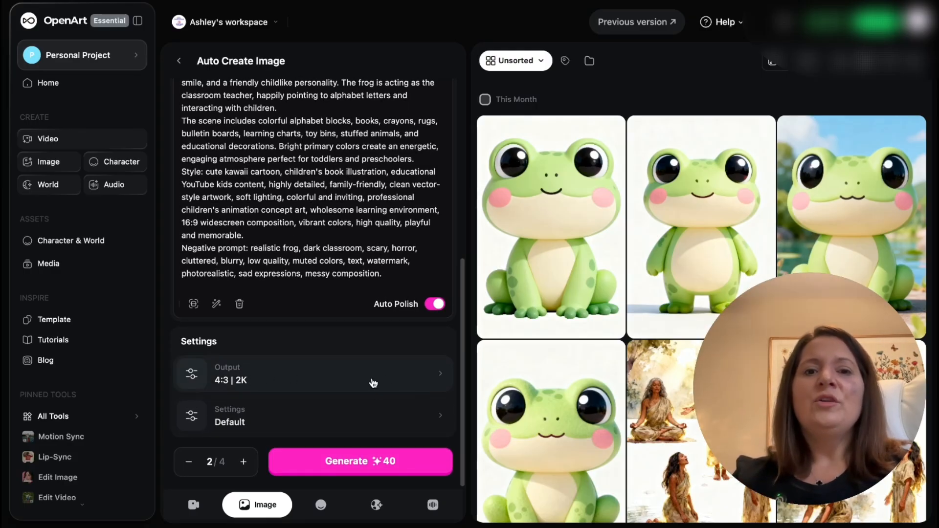
click(434, 381)
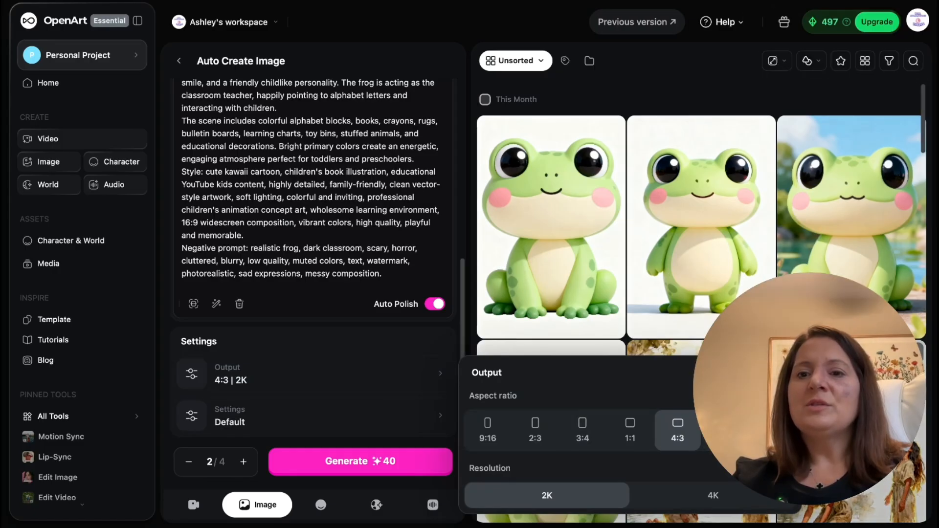
click(725, 431)
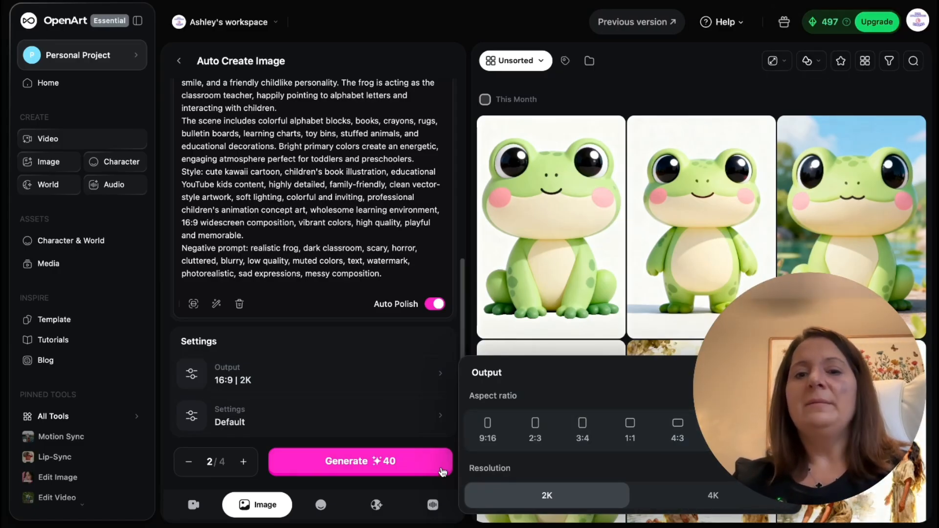
click(315, 412)
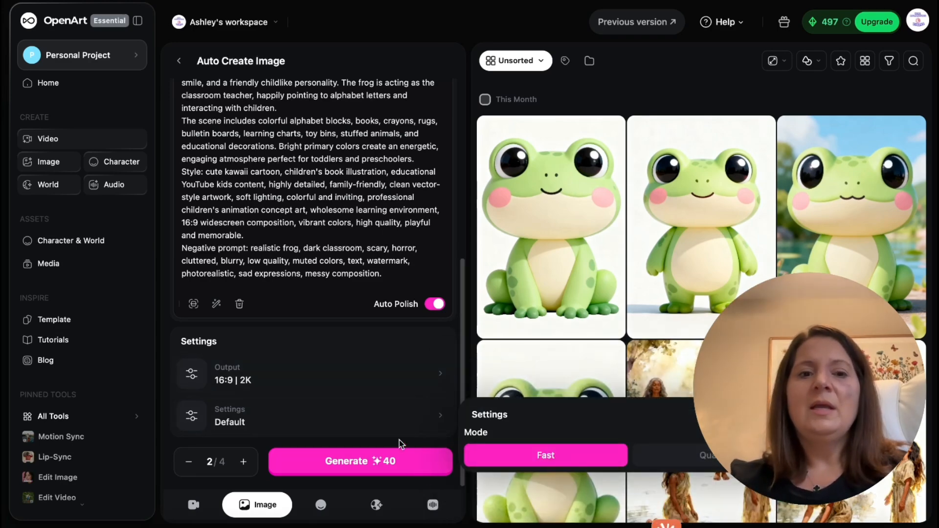
scroll(297, 210, up, 7)
scroll(297, 209, down, 1)
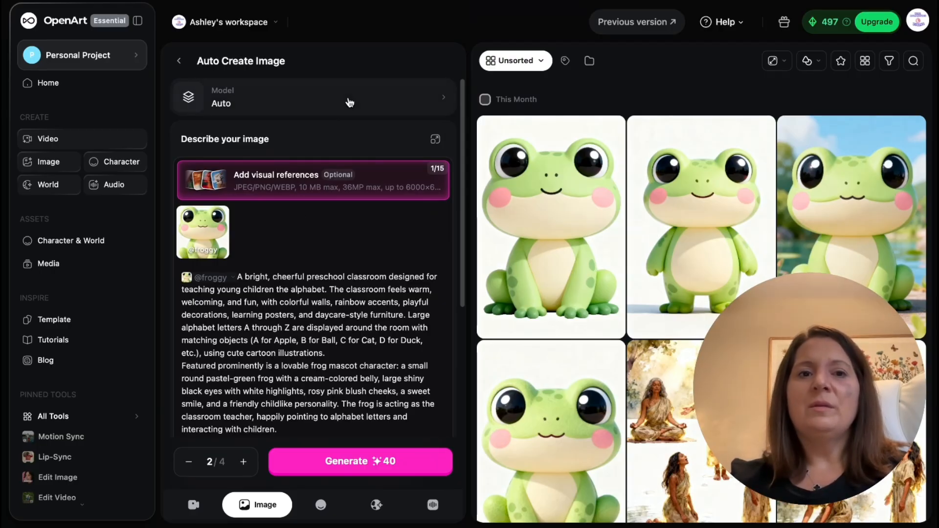
- Switch the image model to Nano Banana Pro and generate the classroom images
click(350, 99)
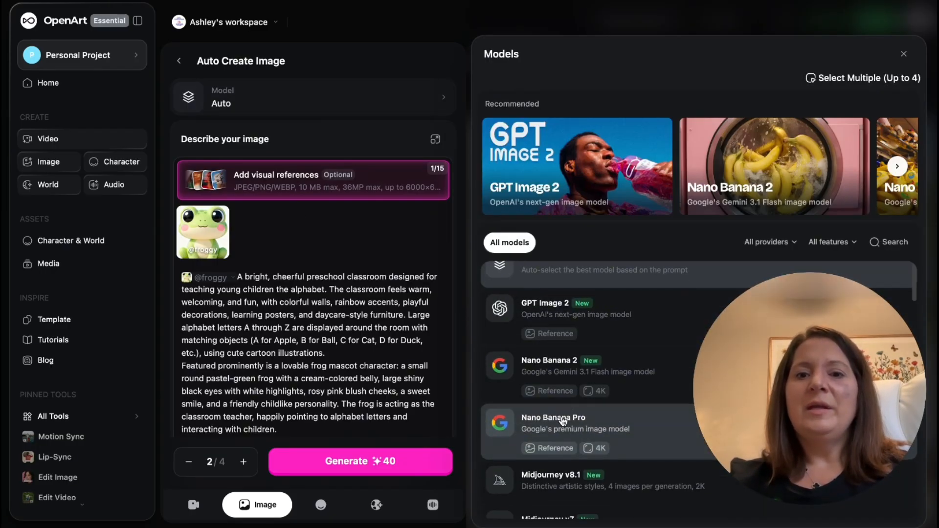
click(564, 421)
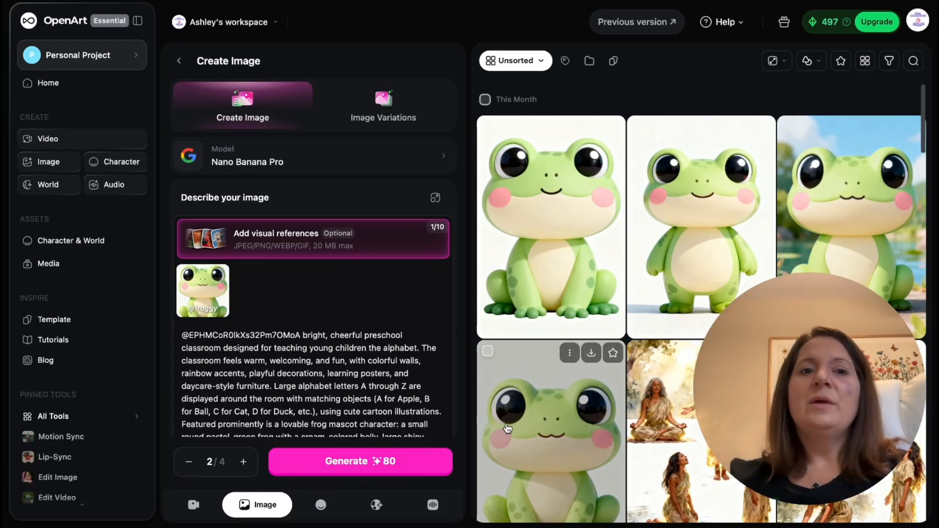
scroll(421, 416, down, 6)
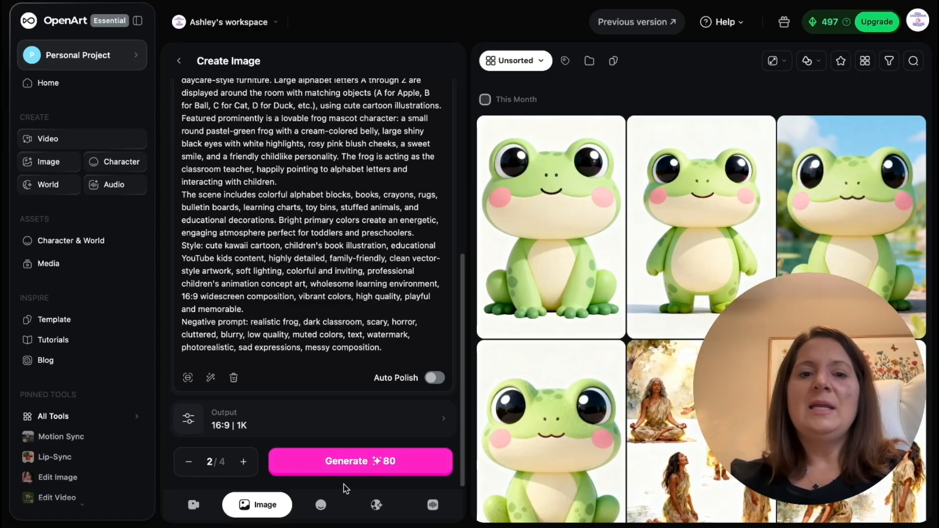
click(351, 462)
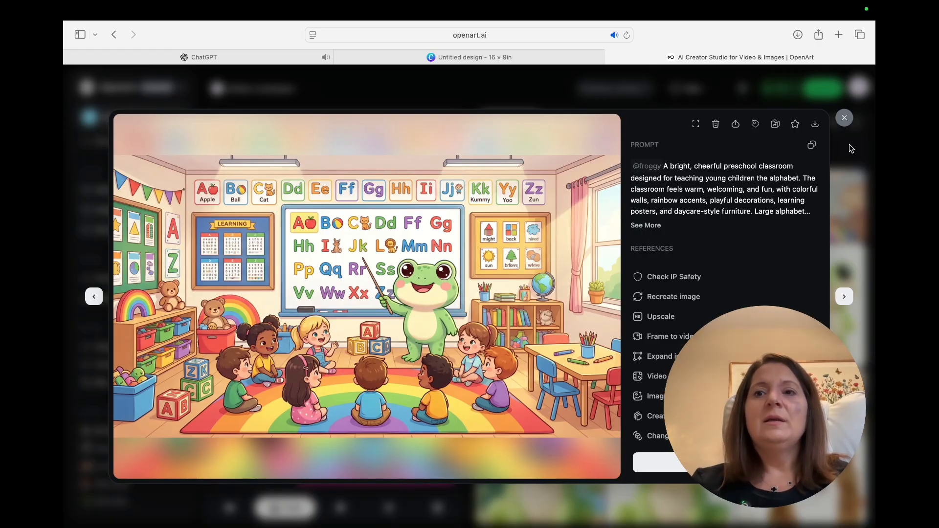
- Inspect the generated classroom images one by one at full size and look over the prompt they were made from
click(845, 118)
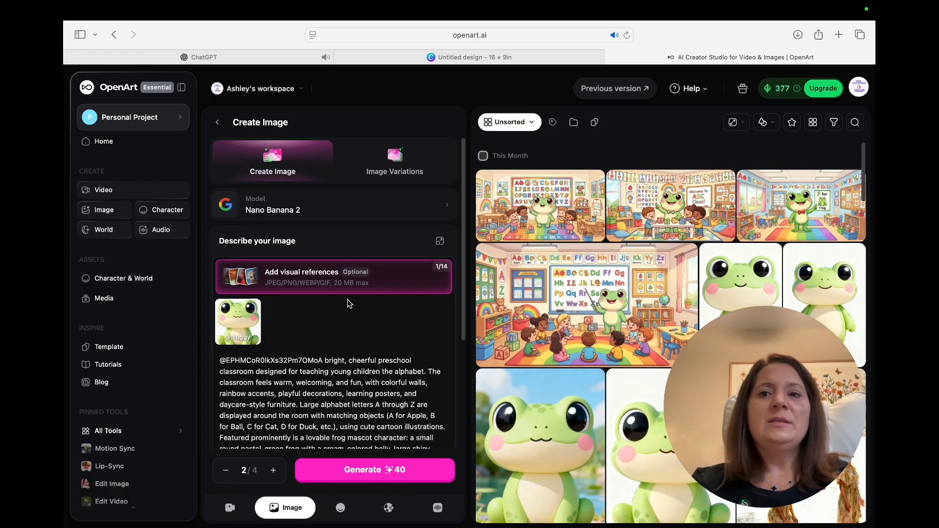
click(552, 208)
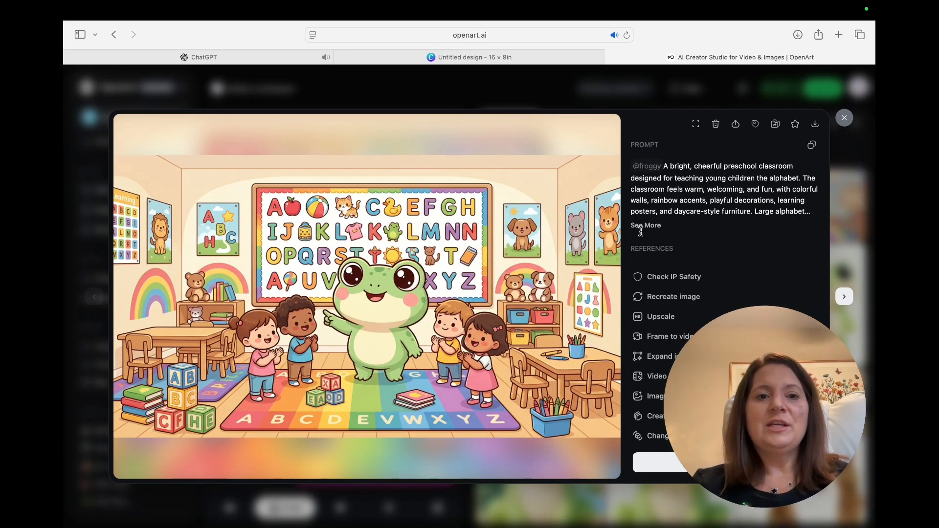
click(844, 117)
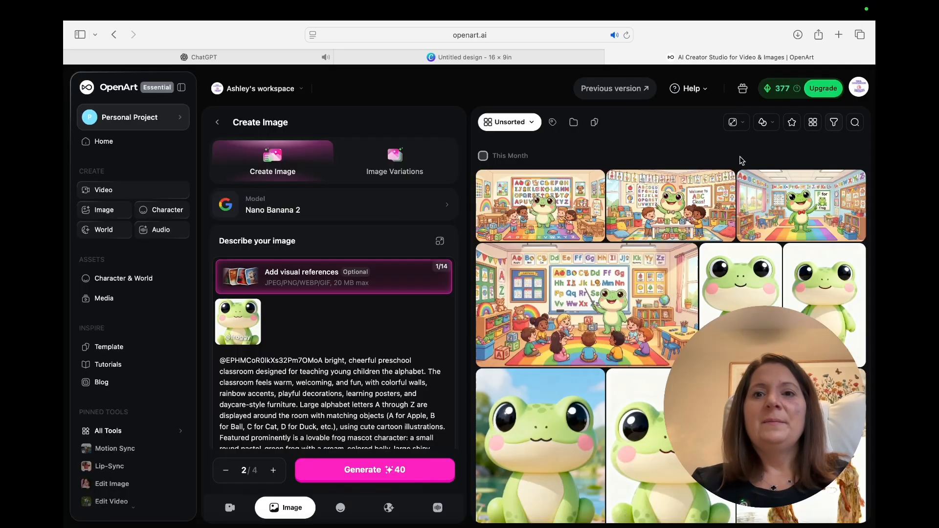
click(690, 198)
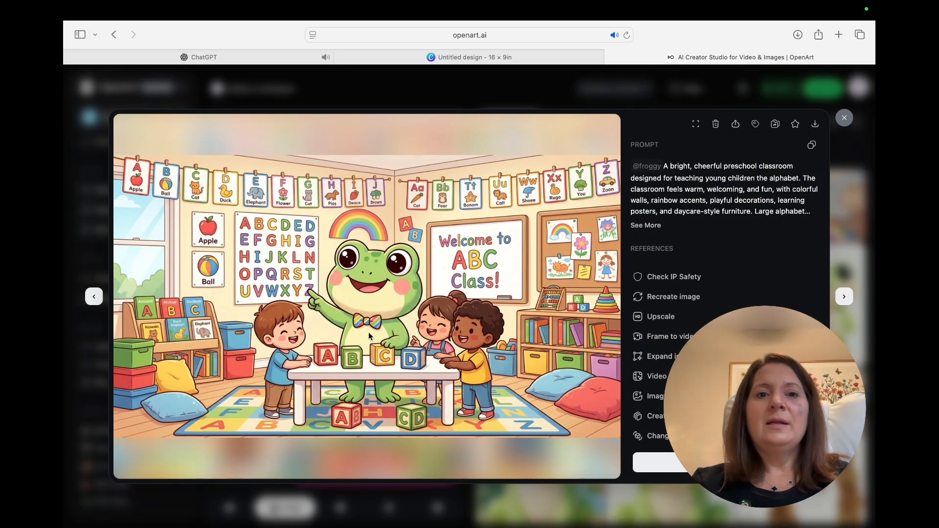
click(844, 118)
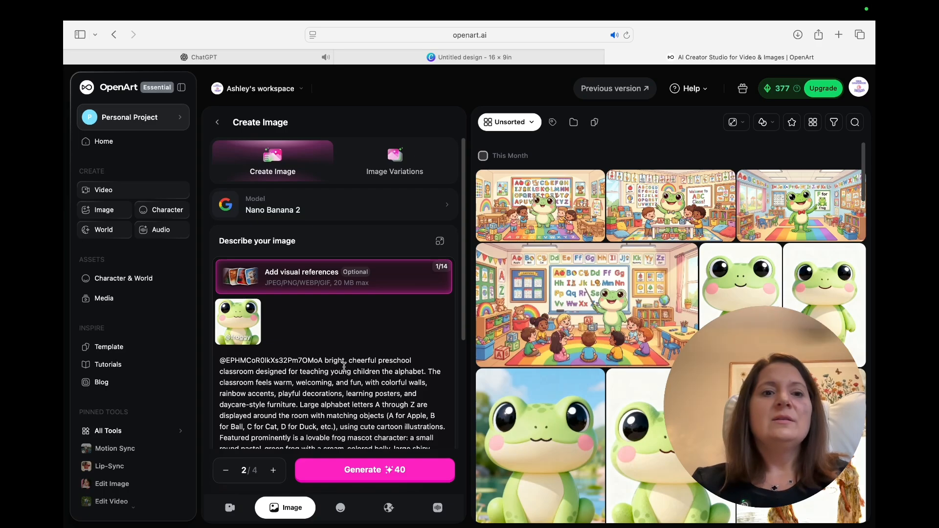
scroll(344, 367, down, 2)
scroll(345, 347, down, 1)
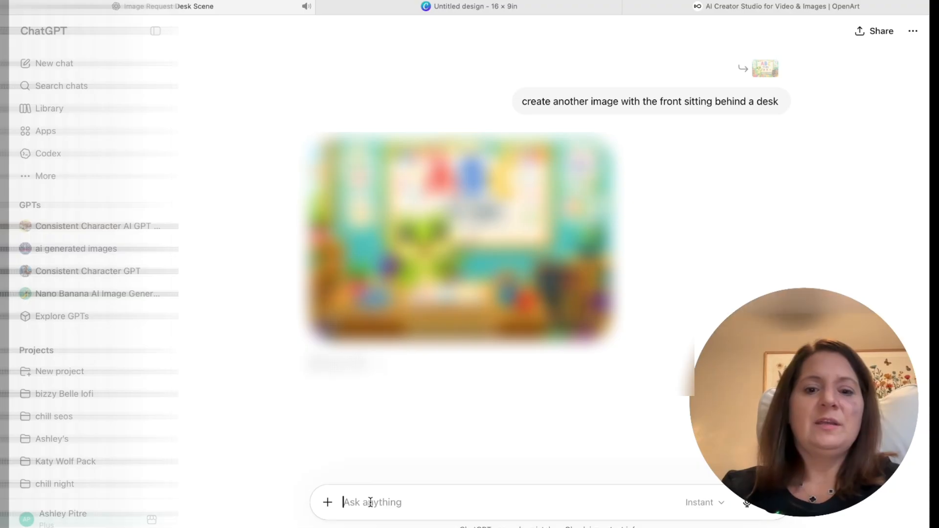
- In ChatGPT, send the request "give me another prompt this time the frog is sitting behind the desk give me the prompt"
text(give me a)
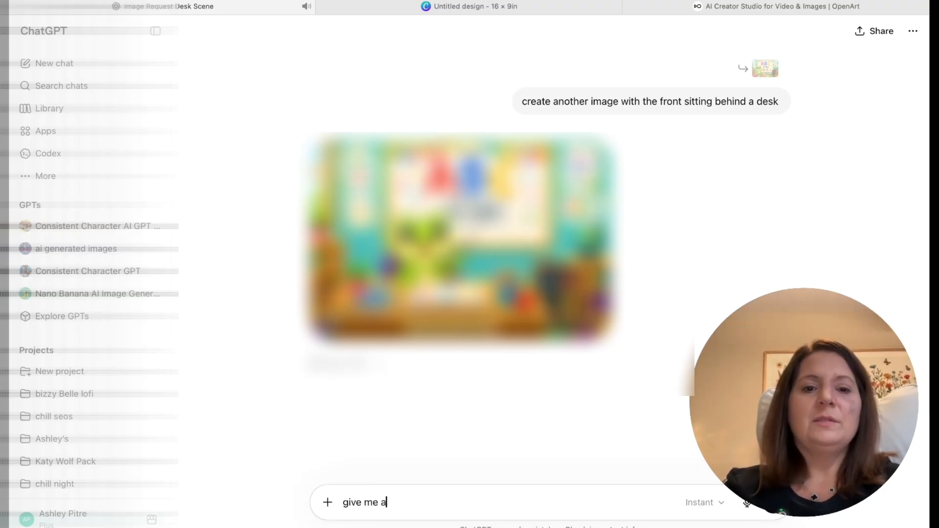
text(nother prmo)
key(BackSpace)
key(BackSpace)
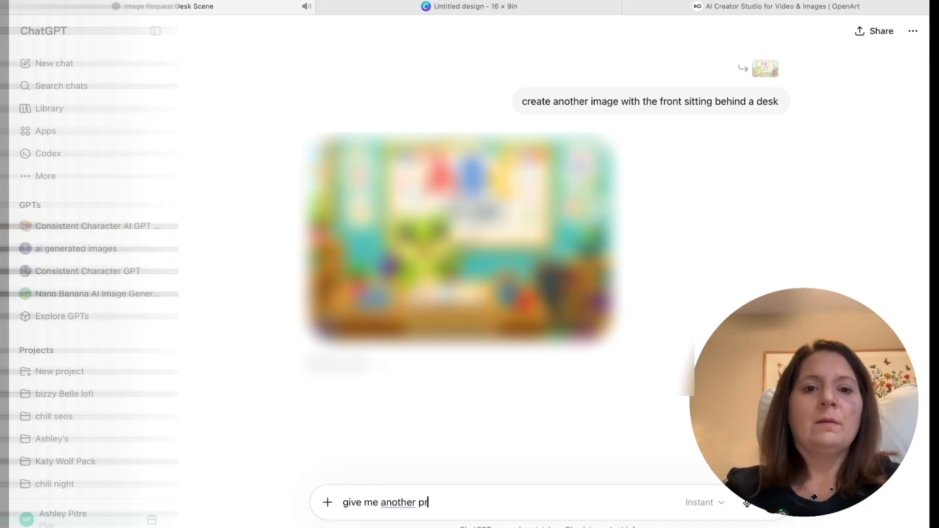
text(ompt this time the )
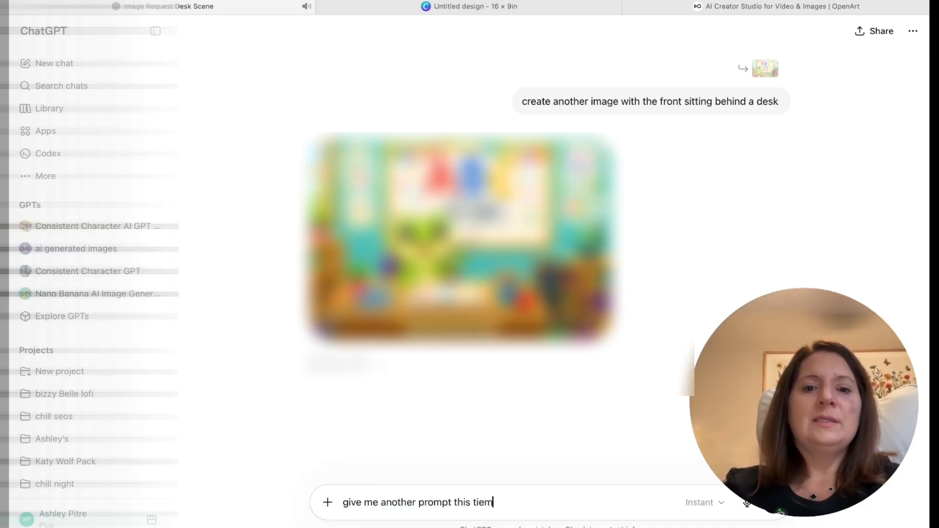
text(frog is )
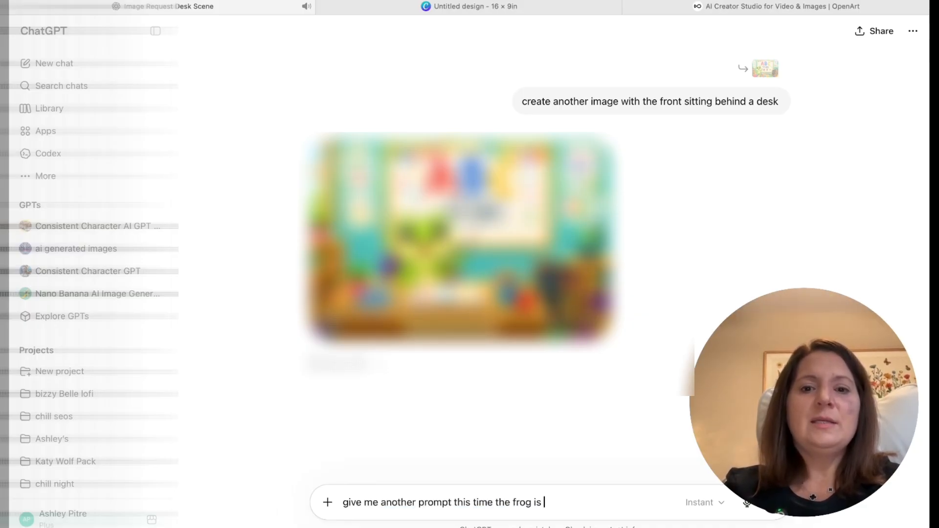
text(sitting behind d)
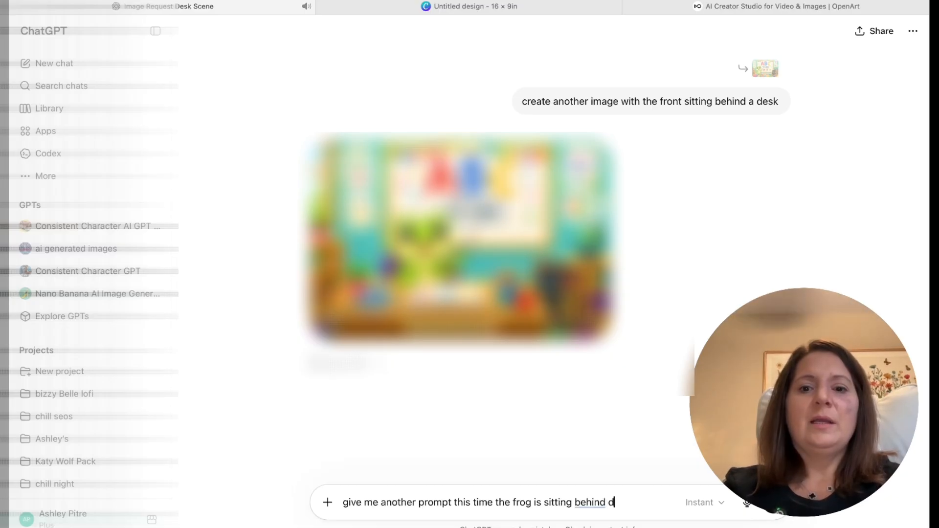
key(BackSpace)
text(the desk)
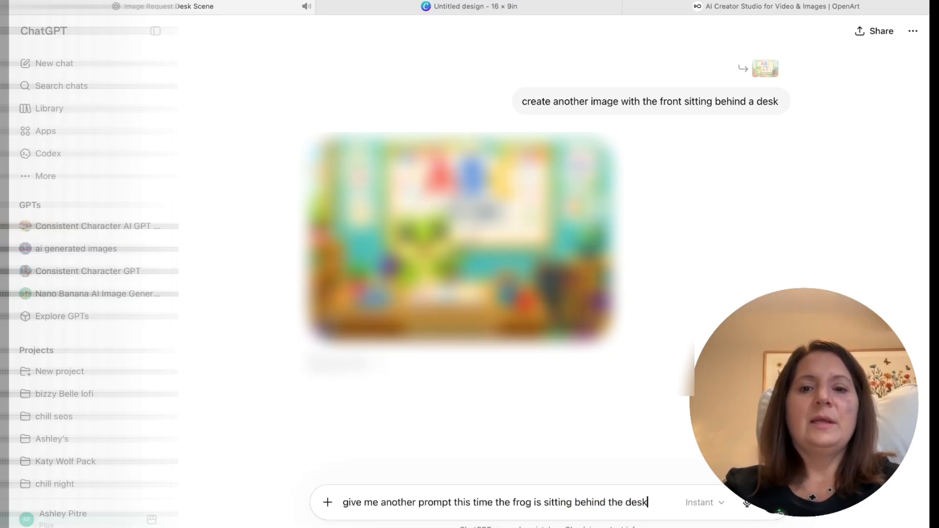
text( give me a)
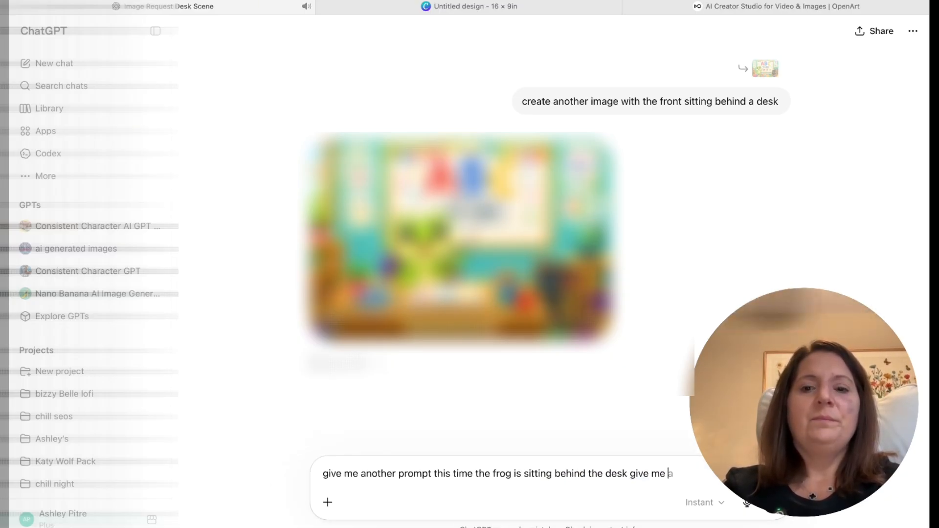
key(BackSpace)
text(the prompt)
key(Return)
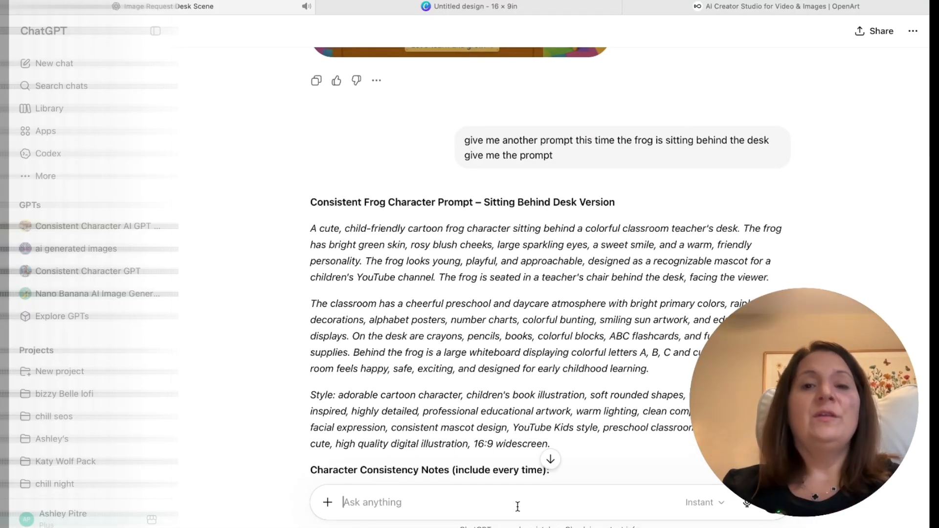
- Send the follow-up request "disney pixar style" to restyle the desk prompt
text(d)
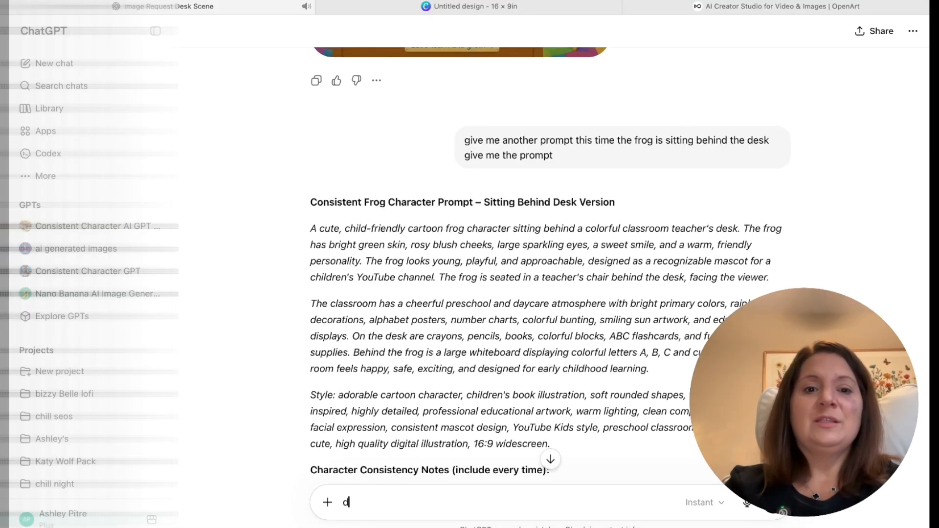
text(isney pixa)
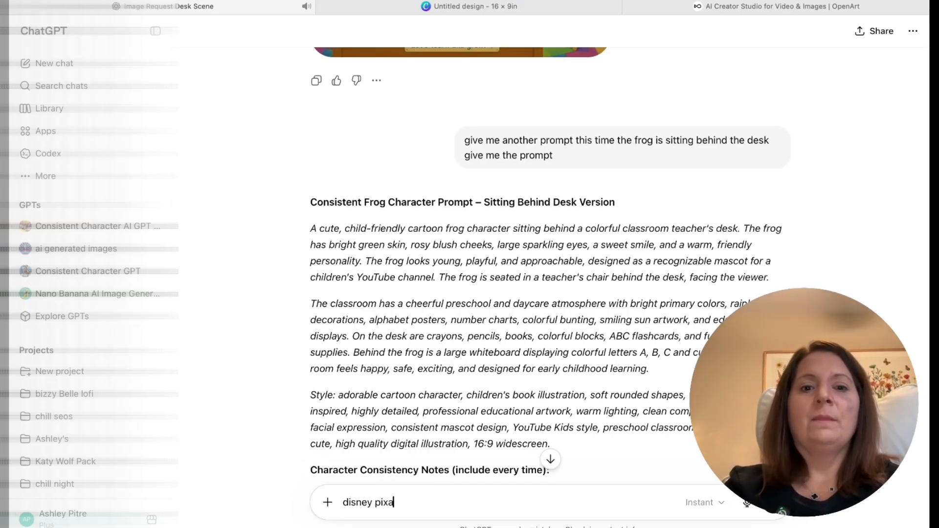
text(r style)
key(Return)
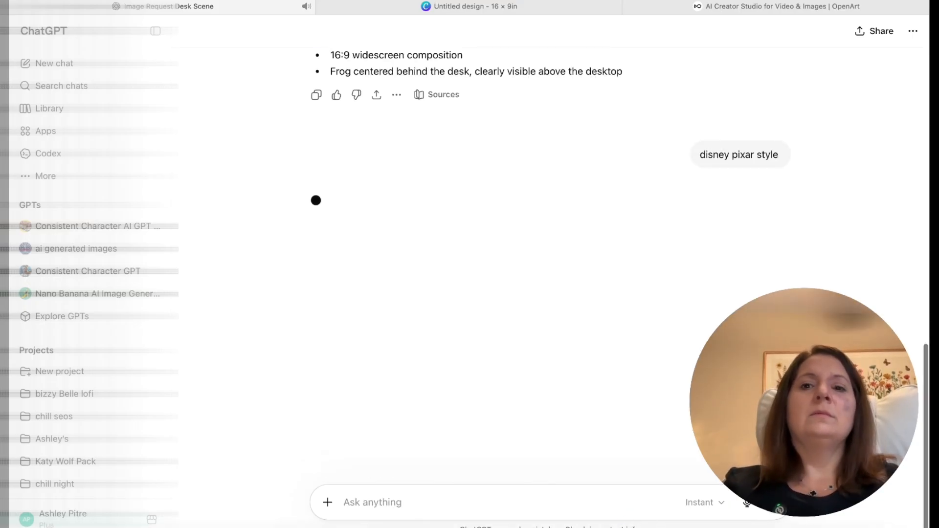
- Copy the three descriptive paragraphs of the Disney/Pixar-inspired frog teacher prompt from the ChatGPT reply and switch to OpenArt
drag(310, 126, 567, 372)
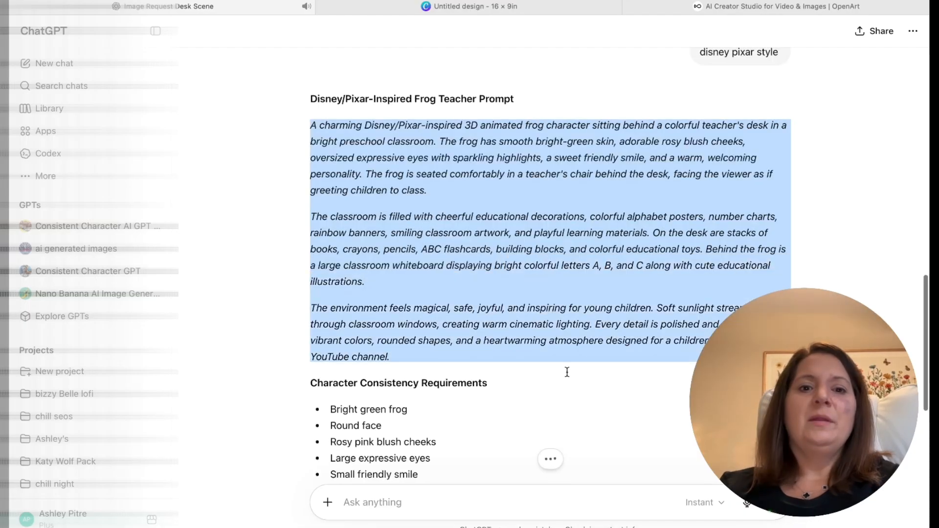
right_click(556, 334)
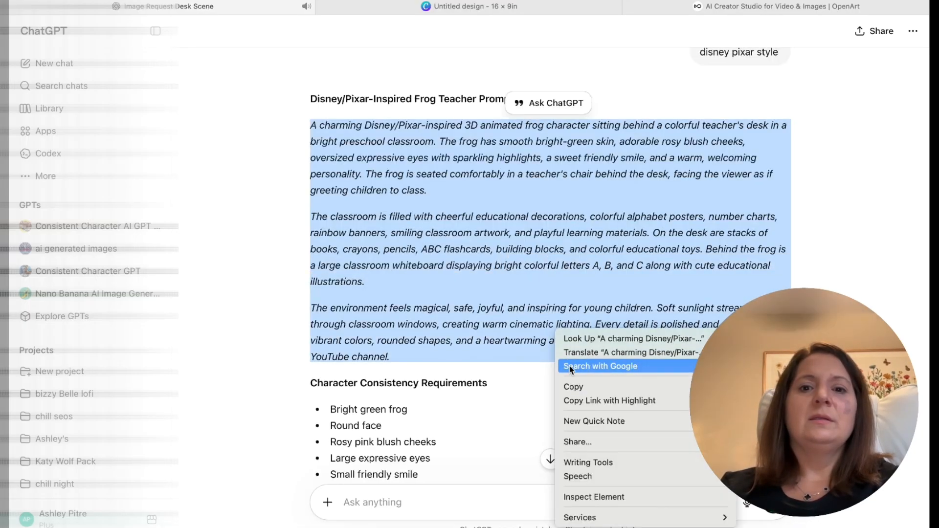
click(572, 387)
click(724, 7)
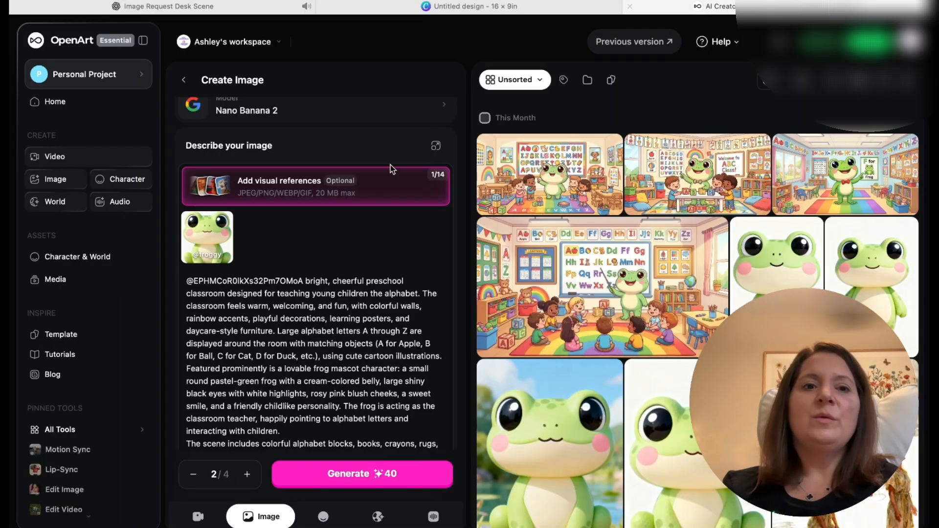
click(297, 306)
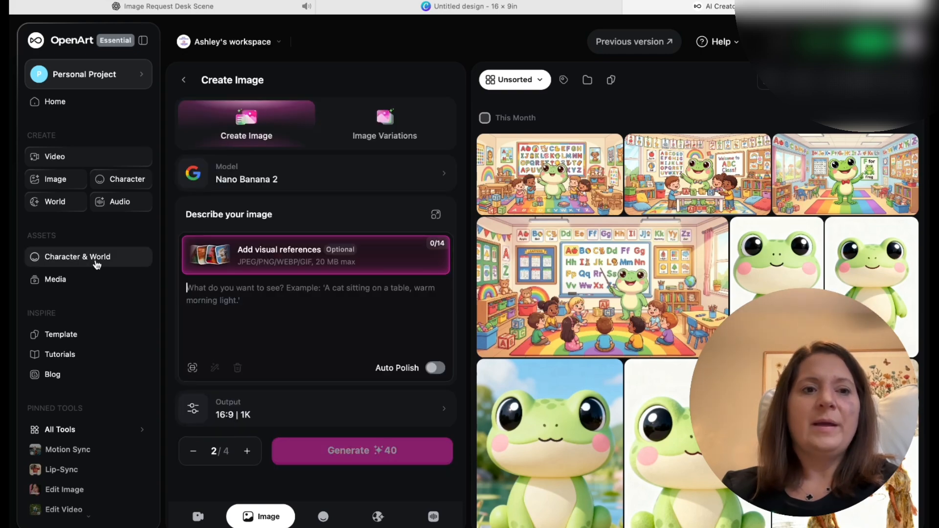
- Start a new character image from the saved froggy character in the character and world assets
click(97, 264)
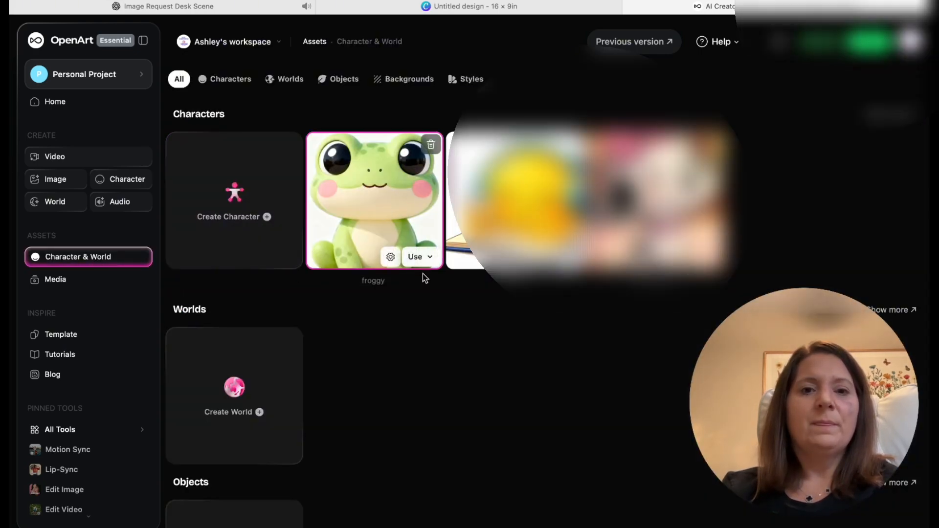
click(415, 257)
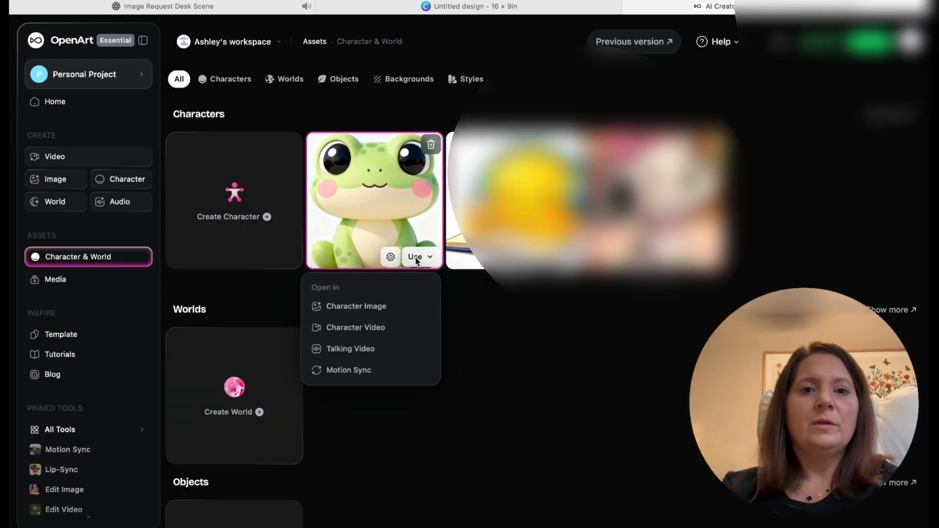
click(368, 307)
right_click(266, 294)
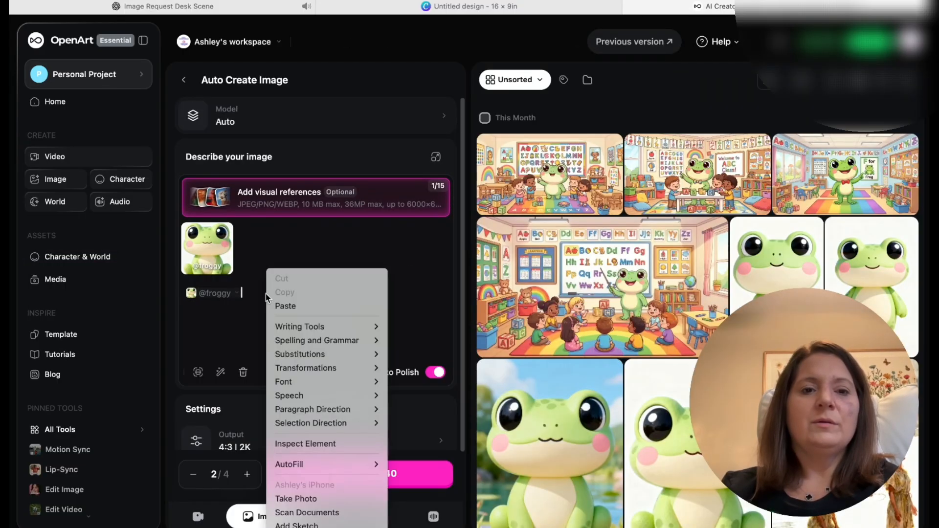
click(286, 306)
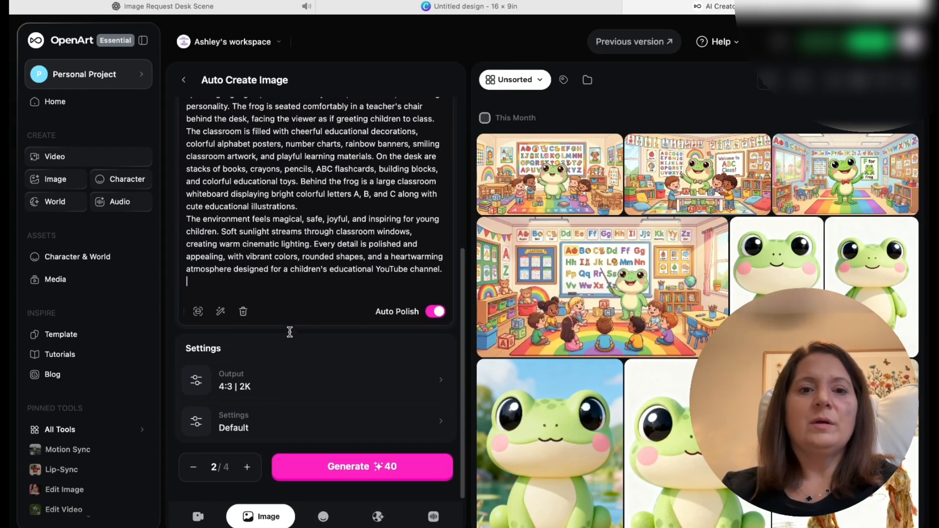
click(347, 477)
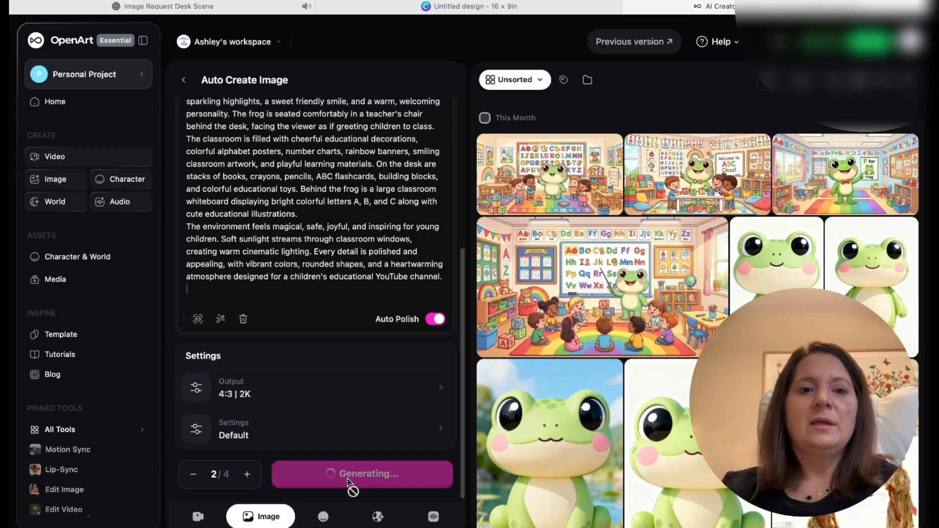
- Set the output aspect ratio to 16:9 and generate the desk scene images again with the same prompt
click(237, 396)
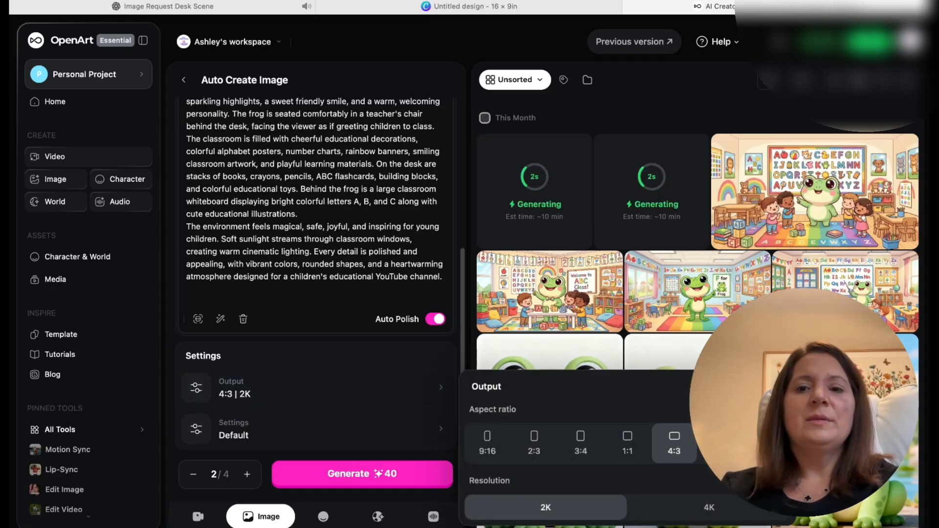
click(721, 443)
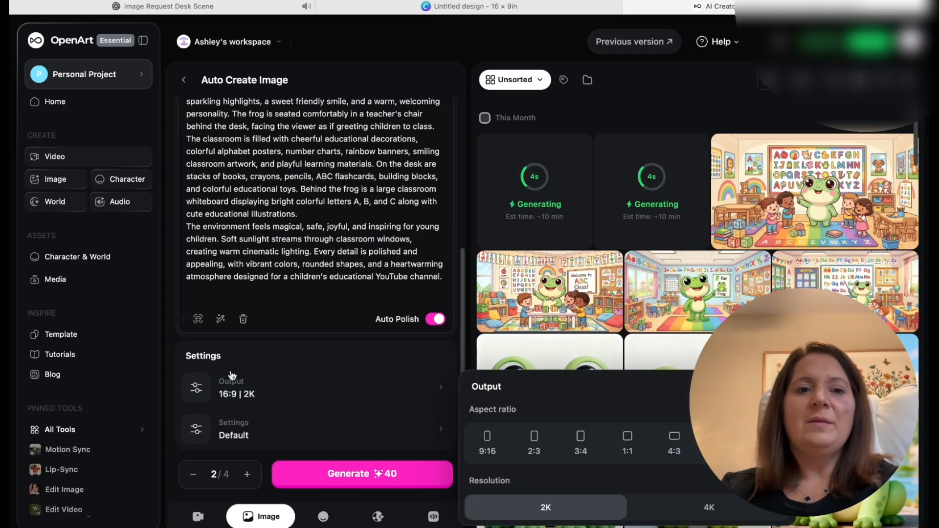
scroll(320, 246, up, 5)
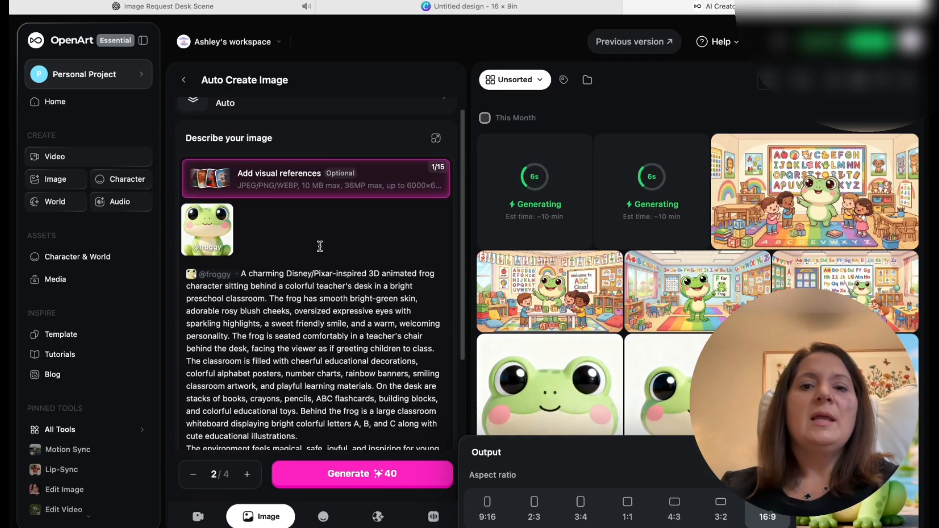
scroll(320, 247, up, 2)
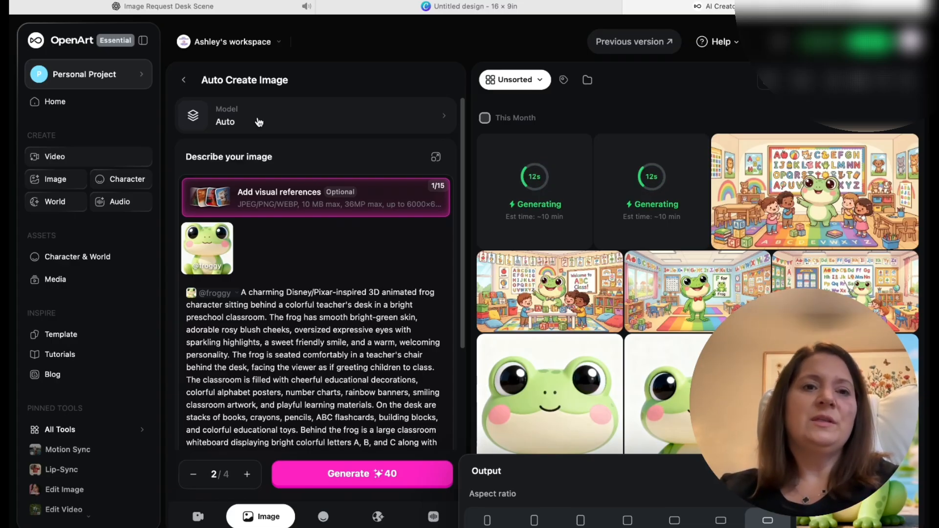
scroll(410, 389, down, 10)
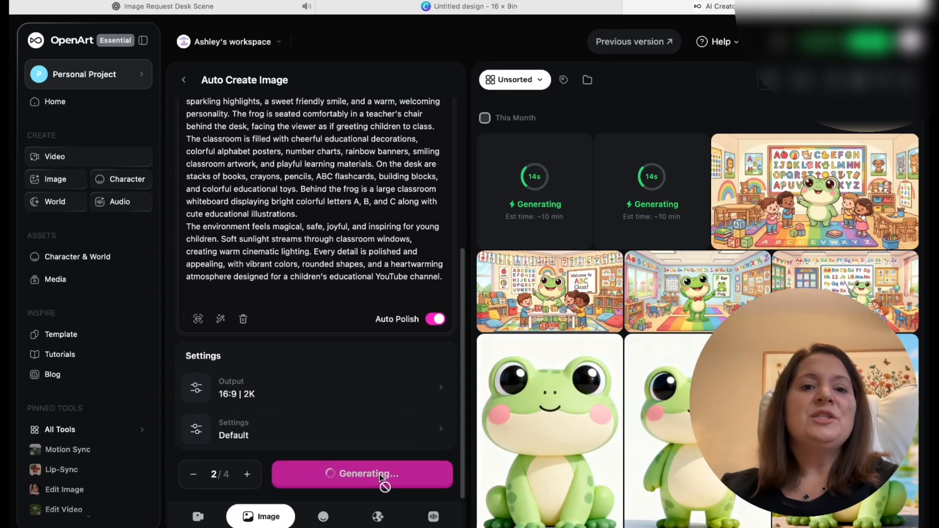
click(381, 479)
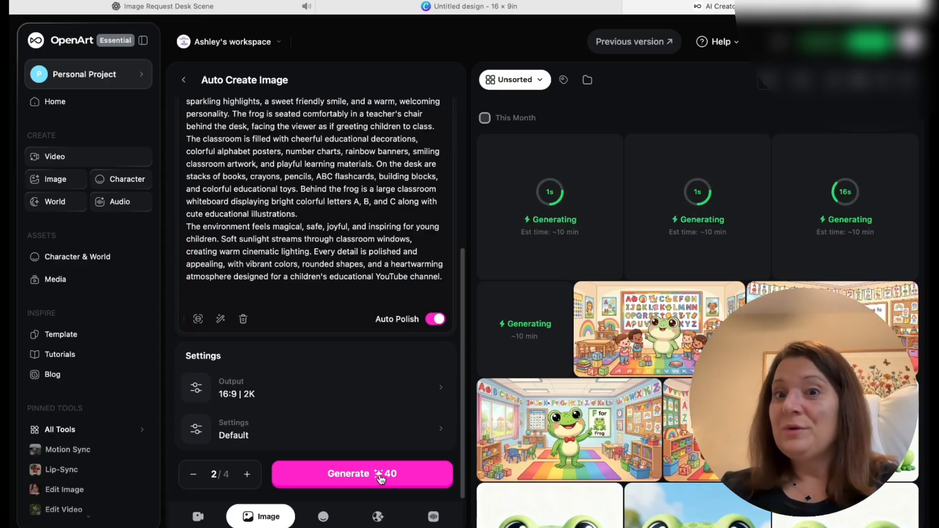
- Open the first finished image of the frog behind the classroom desk at full size to inspect it
scroll(449, 408, up, 1)
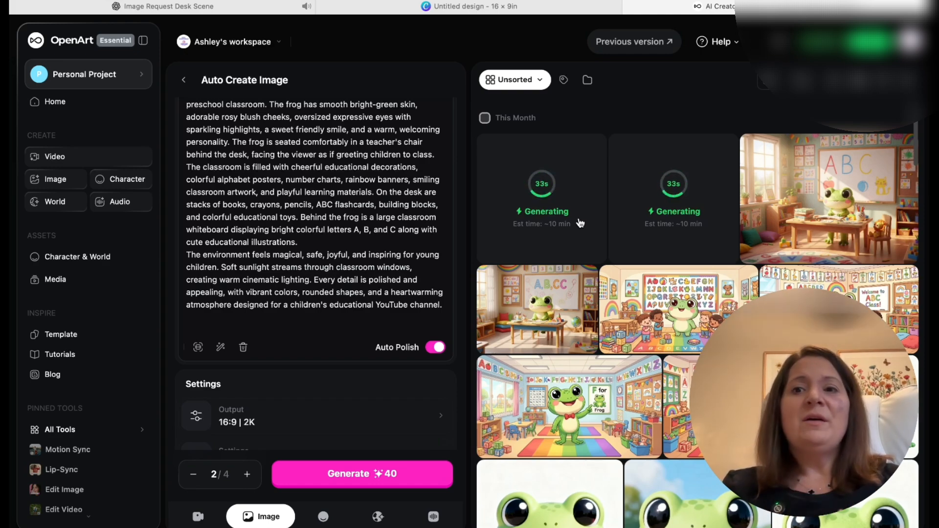
click(816, 155)
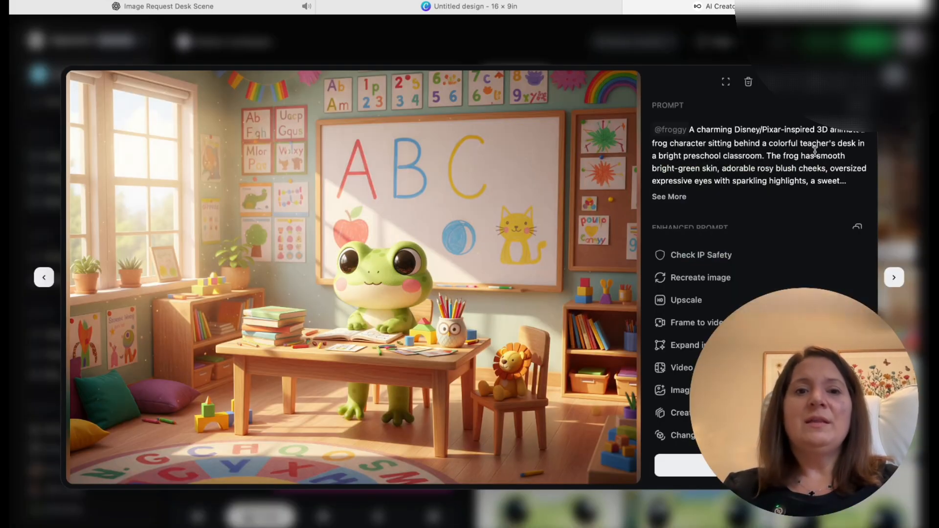